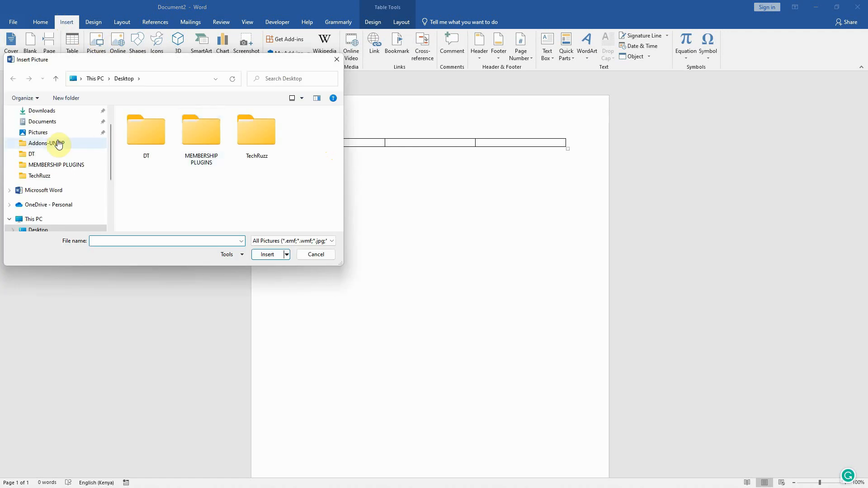
# Insert the picture TechRuzz Logo Square.jpg from the Desktop's TechRuzz folder into the first table cell
pyautogui.moveTo(223, 62); pyautogui.dragTo(243, 106)
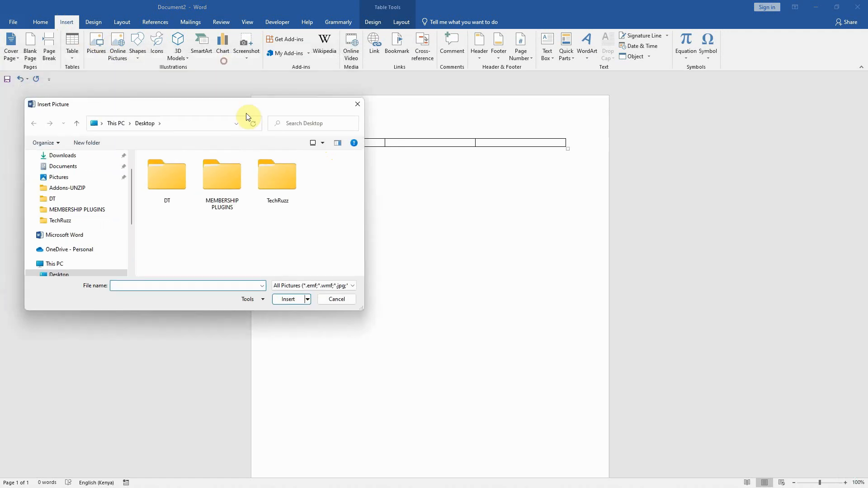
pyautogui.doubleClick(271, 173)
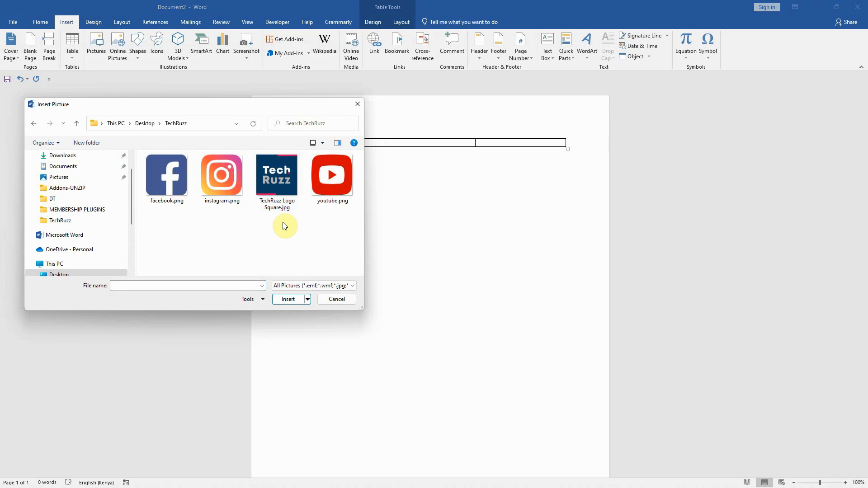
pyautogui.click(278, 182)
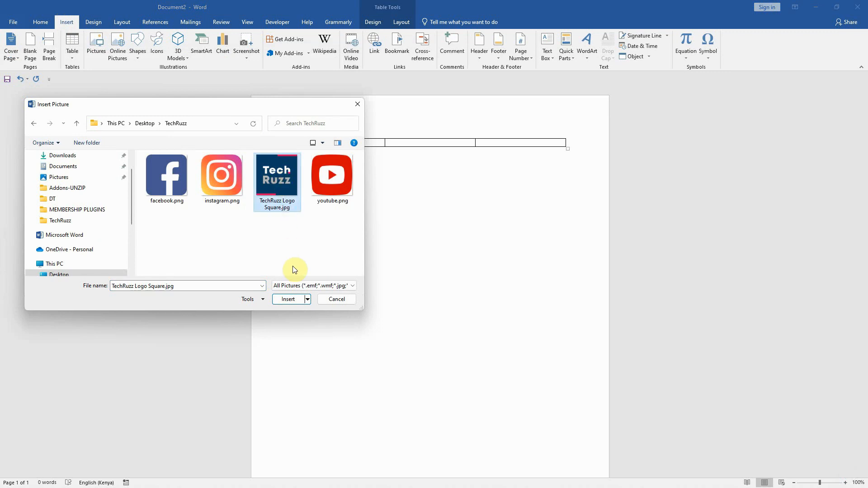
pyautogui.click(293, 299)
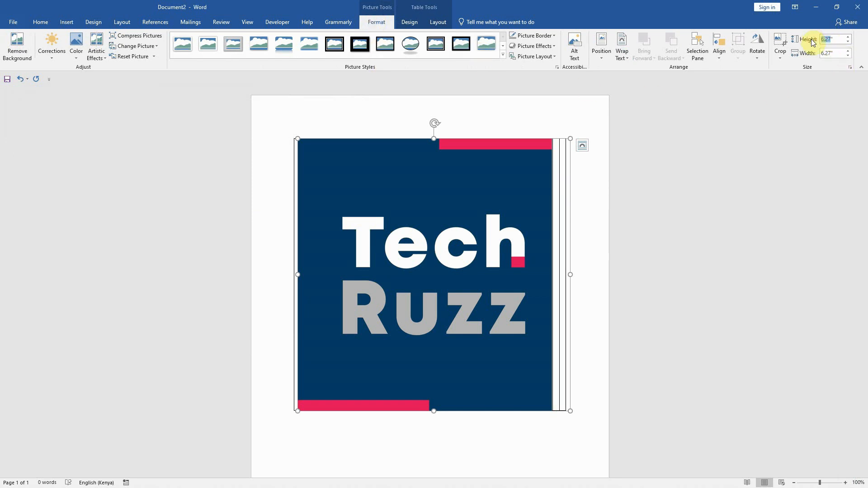
# Resize the logo picture to a height of 1.2", keeping its proportions, and check its width
pyautogui.write('1.2')
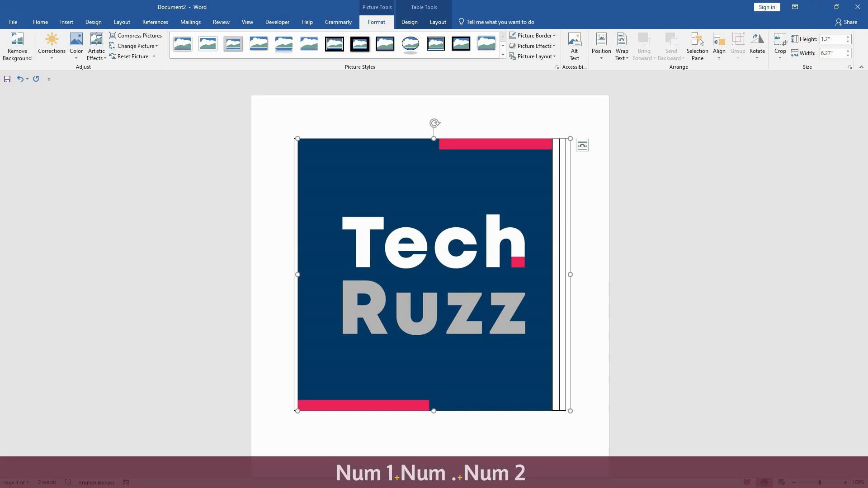
pyautogui.click(827, 55)
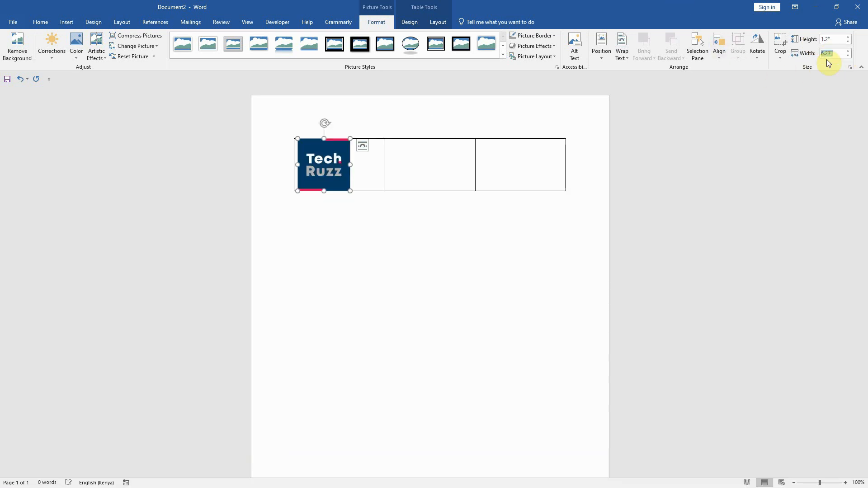
pyautogui.click(589, 202)
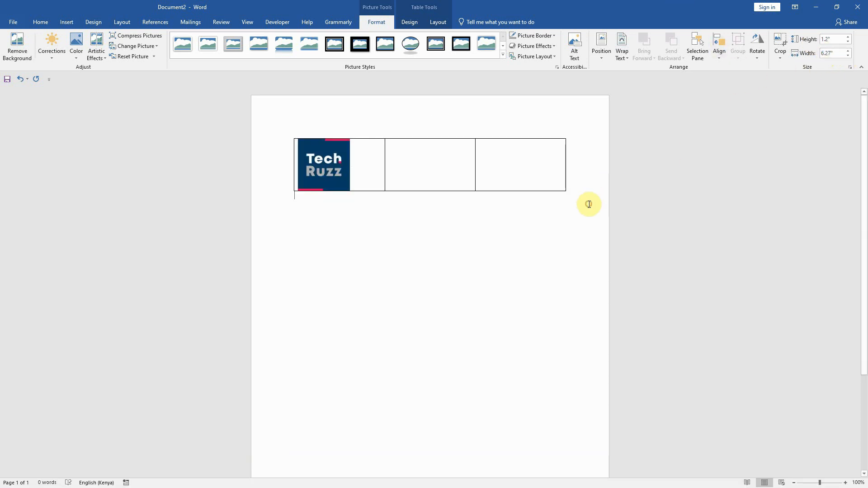
pyautogui.click(336, 160)
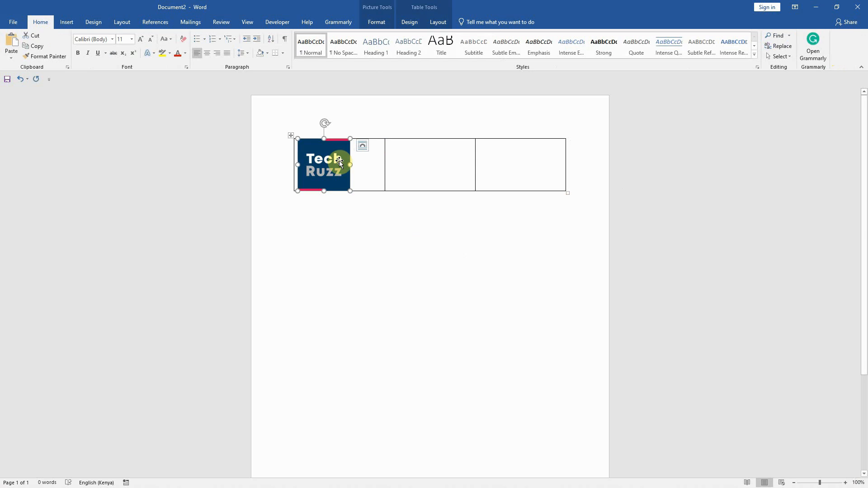
pyautogui.click(376, 21)
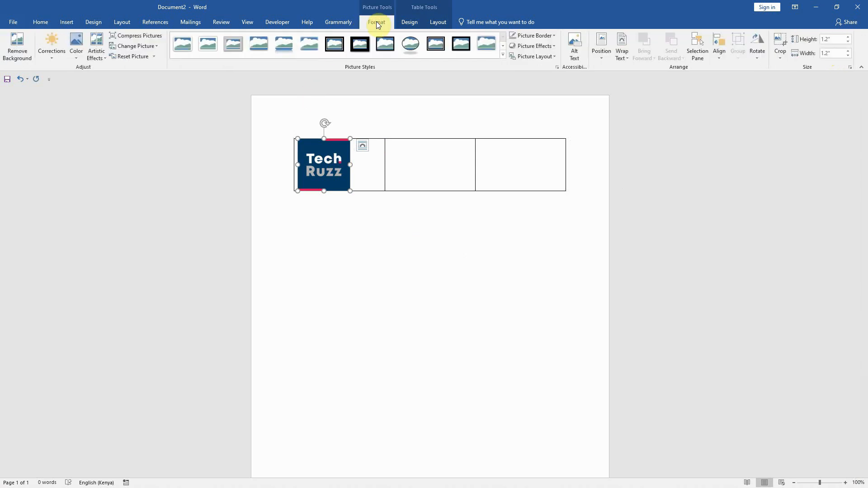
pyautogui.click(333, 247)
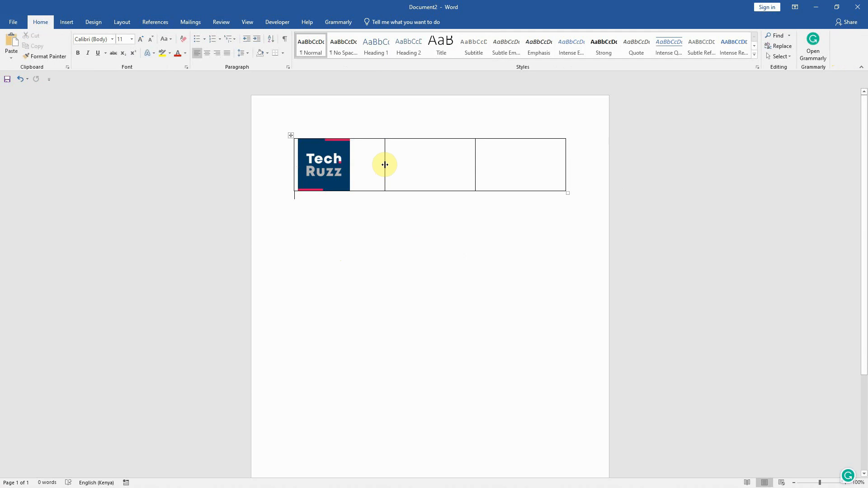
# Narrow the table's first column to fit the logo and the second column to a thin divider strip
pyautogui.moveTo(384, 164); pyautogui.dragTo(356, 164)
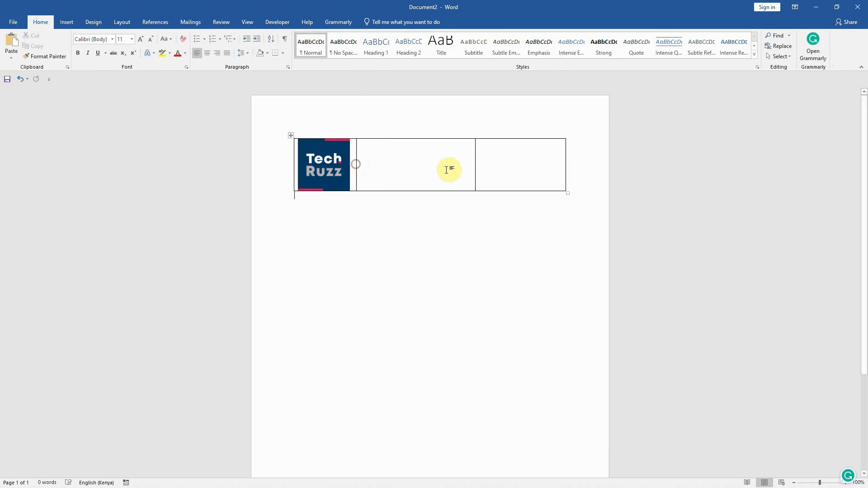
pyautogui.moveTo(474, 165); pyautogui.dragTo(366, 164)
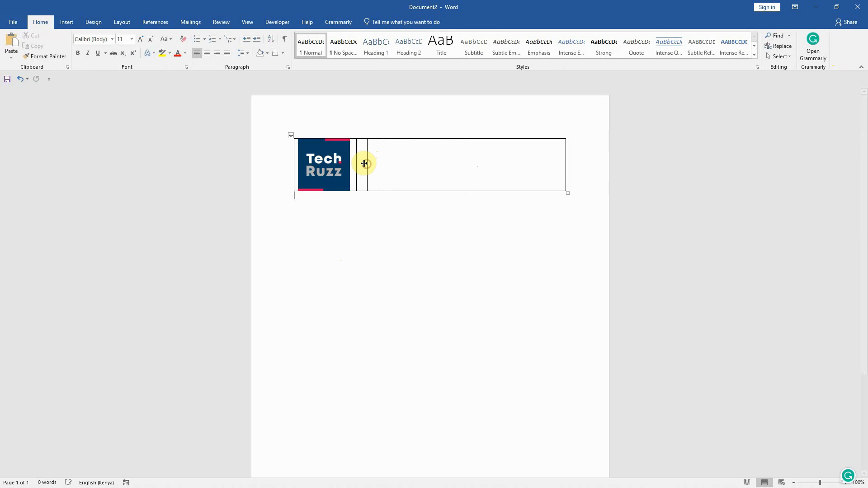
# Draw a straight vertical line about 1.12" tall inside the narrow middle cell
pyautogui.click(361, 163)
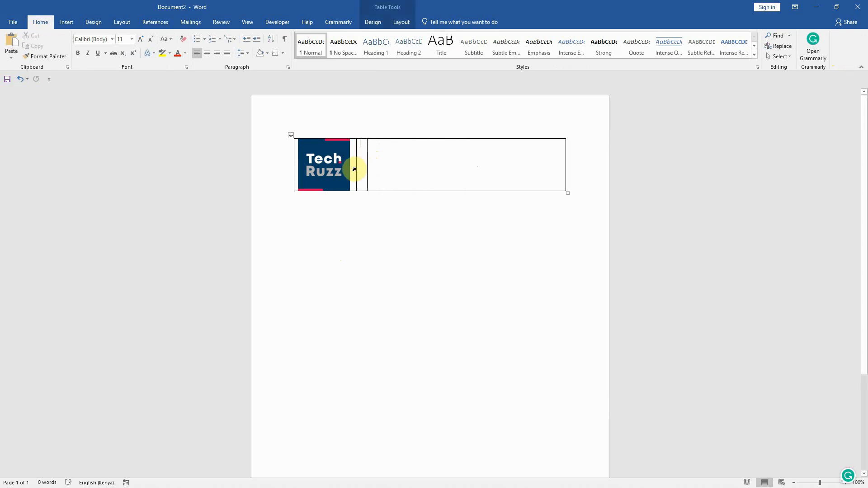
pyautogui.click(66, 22)
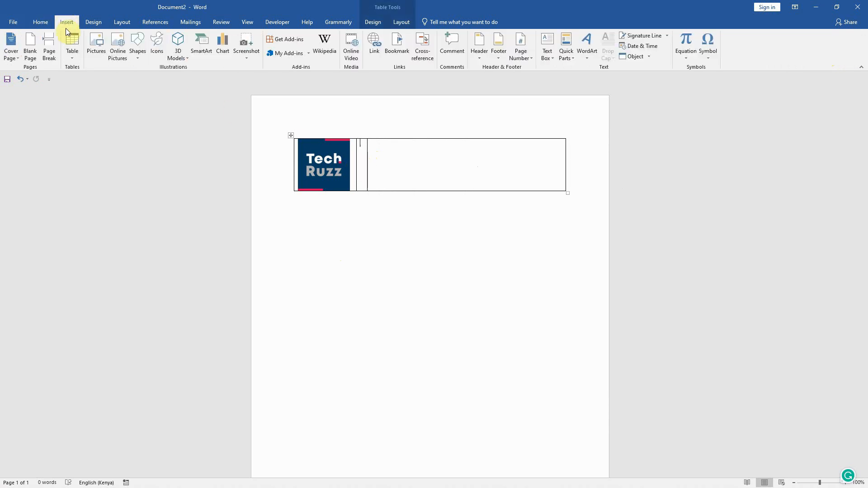
pyautogui.click(137, 53)
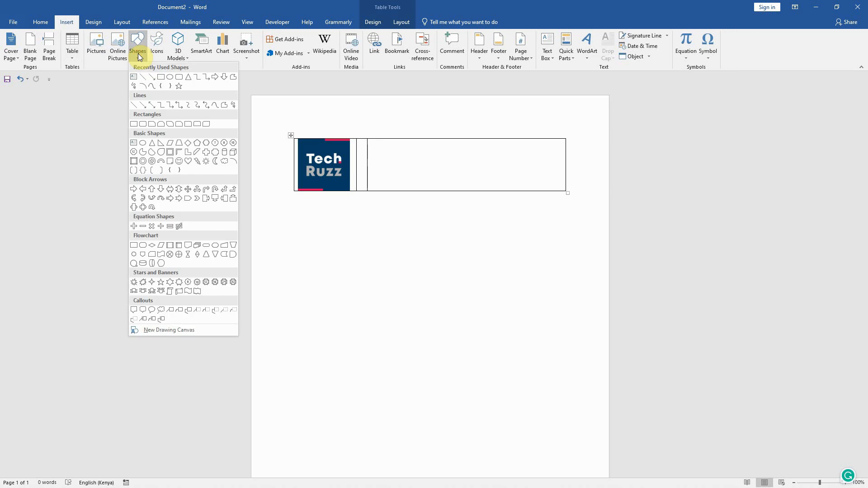
pyautogui.click(142, 77)
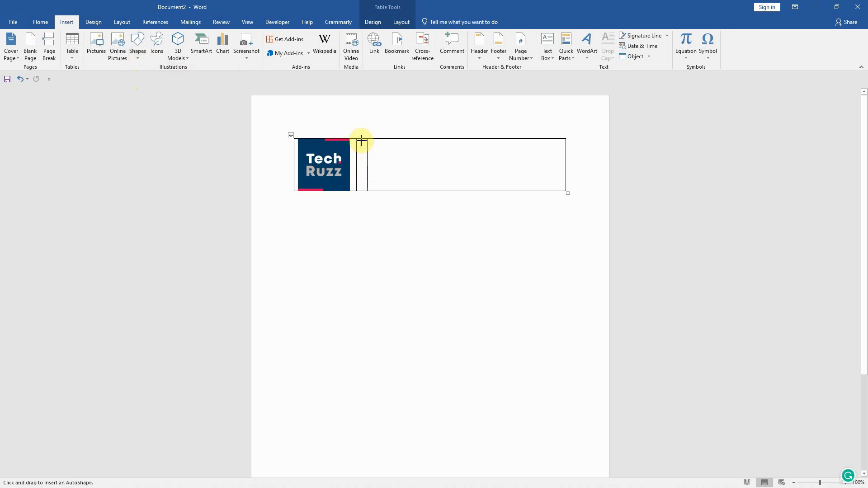
pyautogui.moveTo(361, 141); pyautogui.dragTo(361, 189)
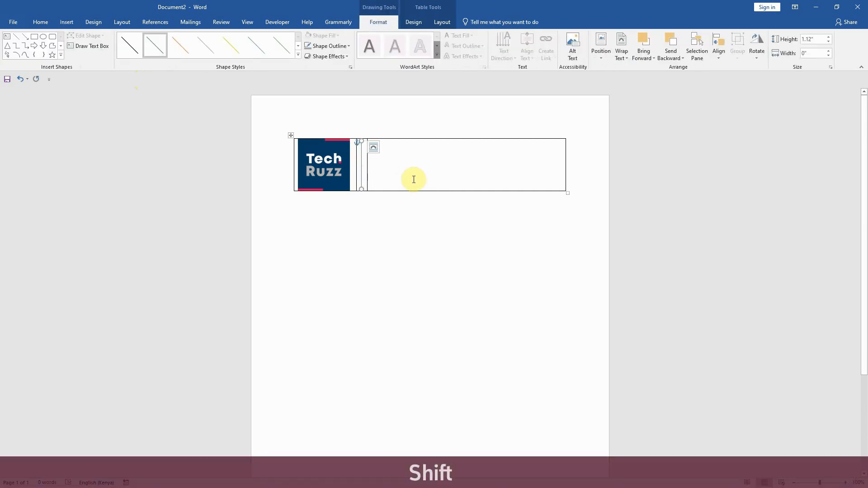
# Format the vertical line with the darkest gray shade of the white theme color and a width of 1.25 pt
pyautogui.click(348, 46)
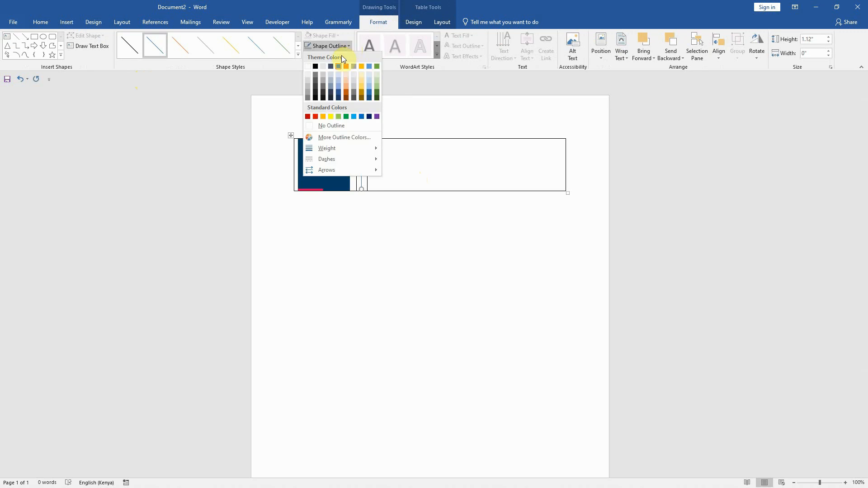
pyautogui.click(308, 97)
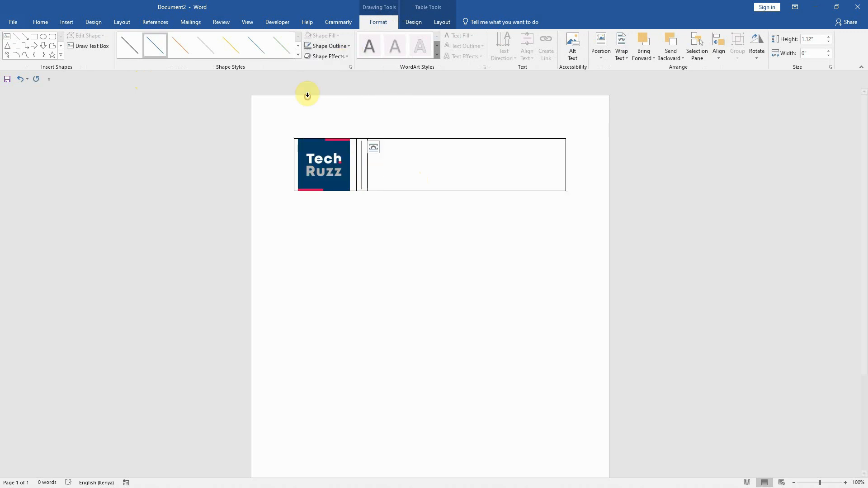
pyautogui.rightClick(362, 167)
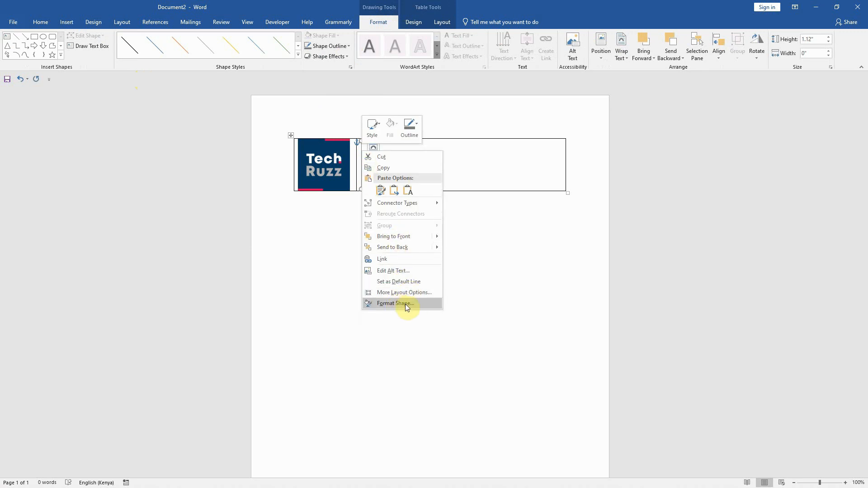
pyautogui.click(405, 304)
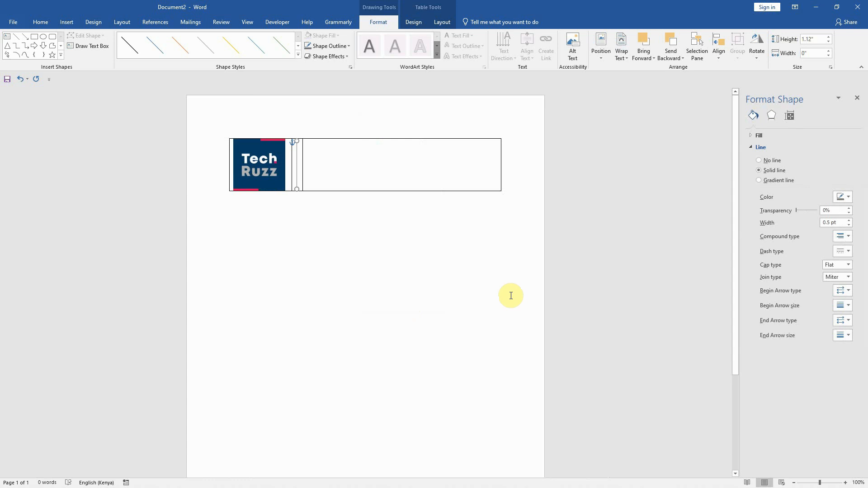
pyautogui.click(750, 147)
pyautogui.click(750, 147)
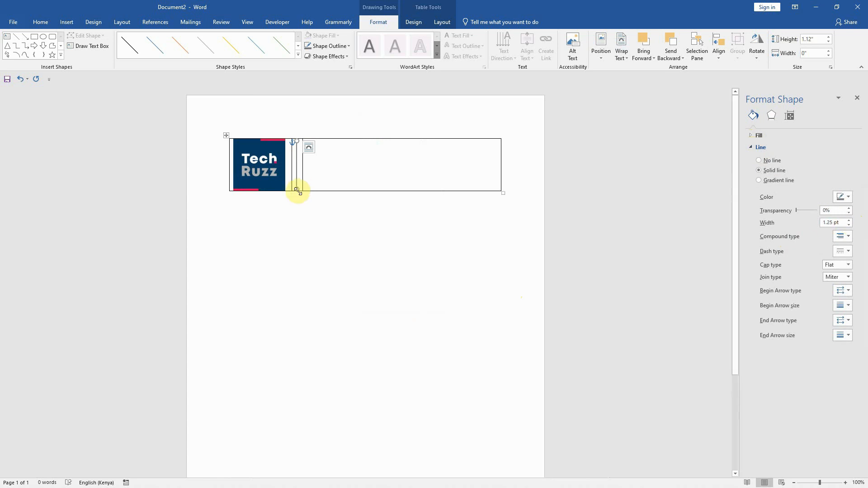
# Enter "TechRuzz Team" and "Digital/Content Marketing" on separate lines in the third table cell
pyautogui.click(317, 174)
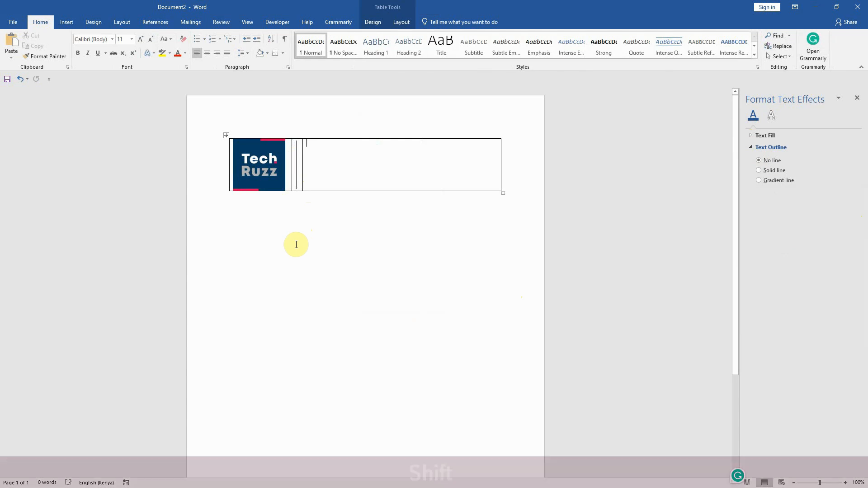
pyautogui.write('Tech')
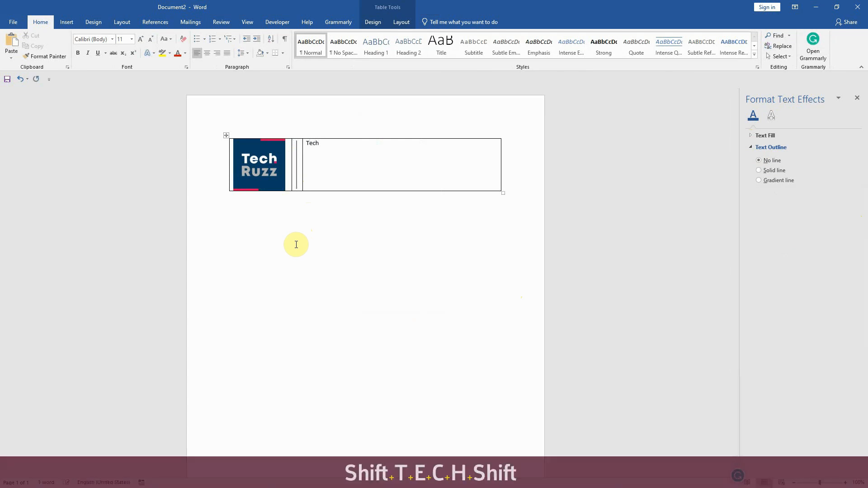
pyautogui.write('Ruzz Team')
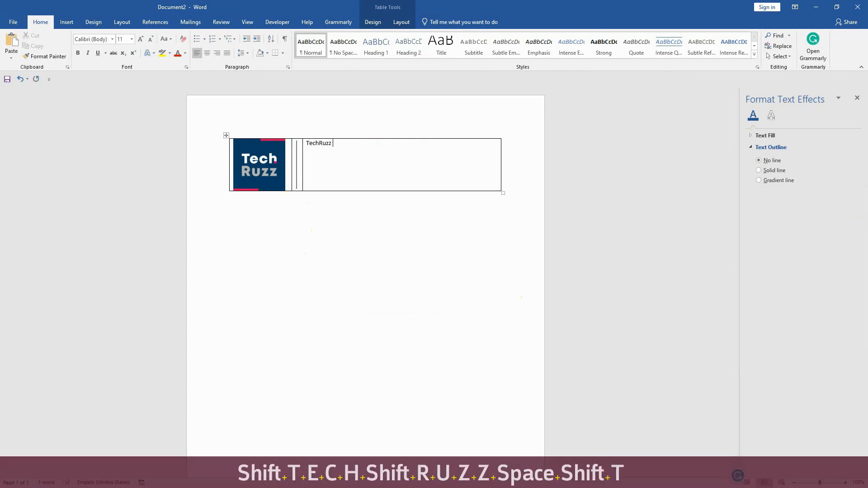
pyautogui.press('Return')
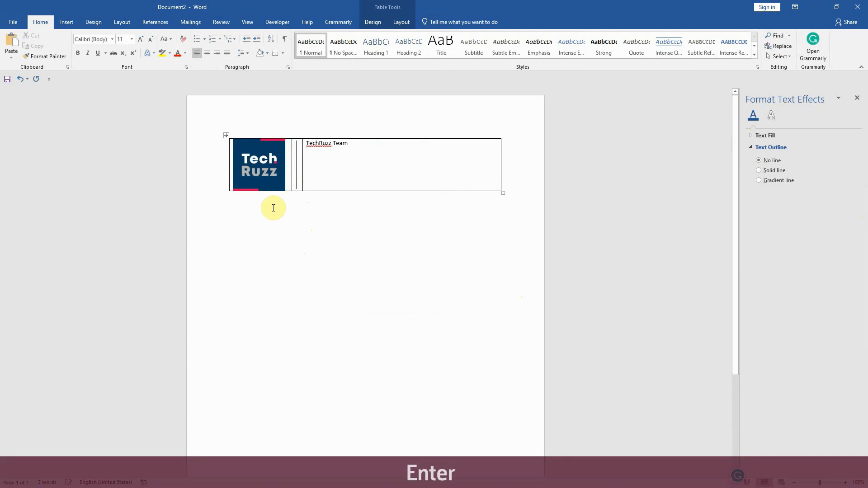
pyautogui.write('Digita')
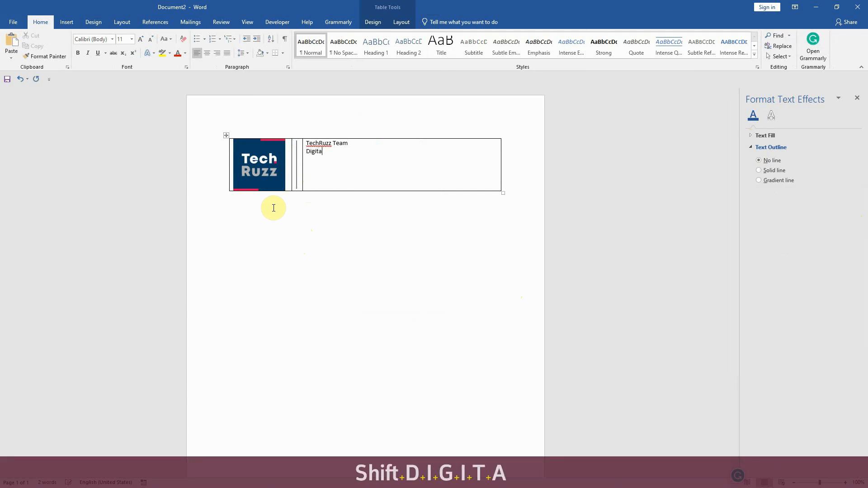
pyautogui.write('l/Conten')
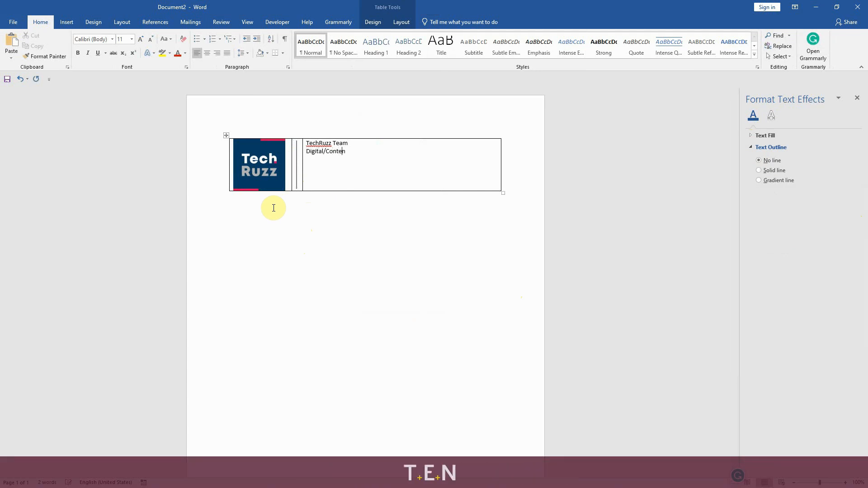
pyautogui.write('t Marketing')
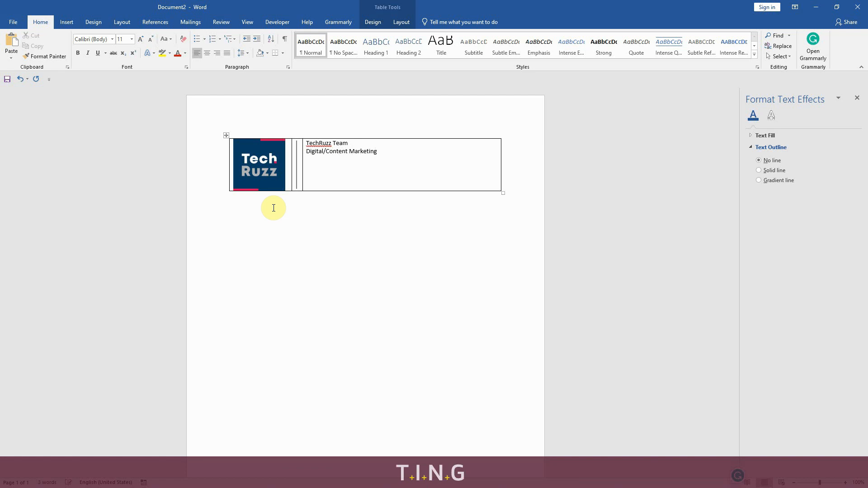
pyautogui.press('Return')
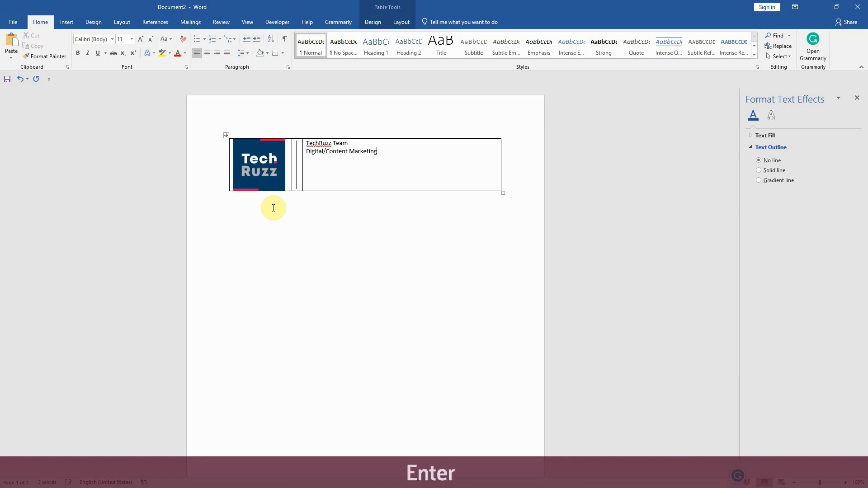
pyautogui.write('w')
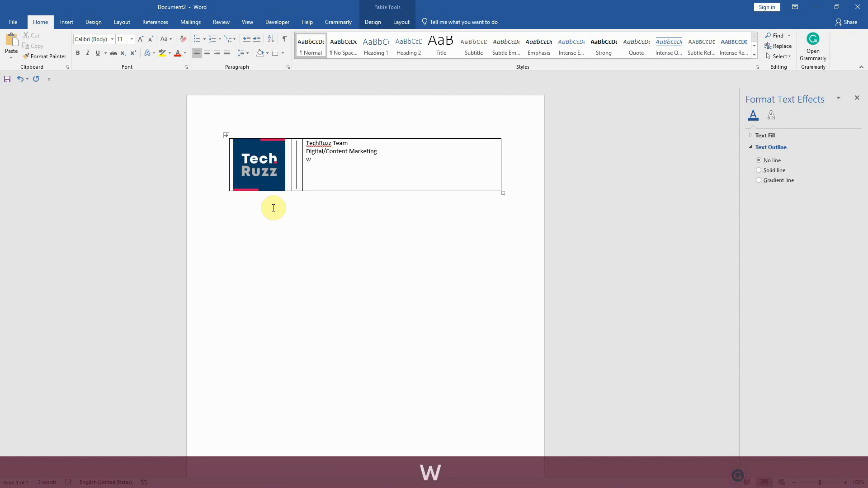
pyautogui.write('ww.techr')
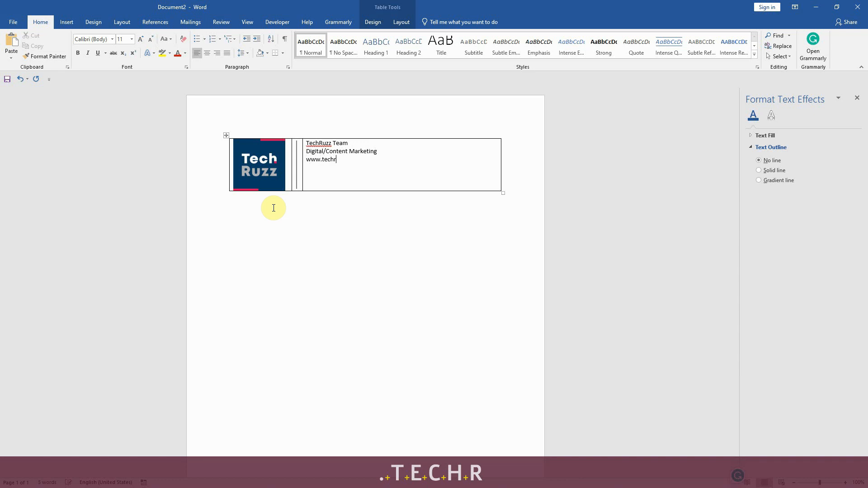
pyautogui.write('uzz.com')
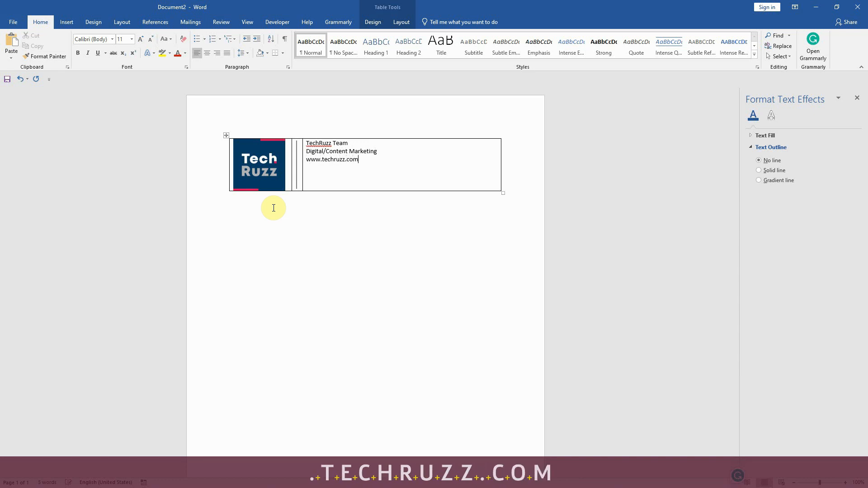
pyautogui.press('Return')
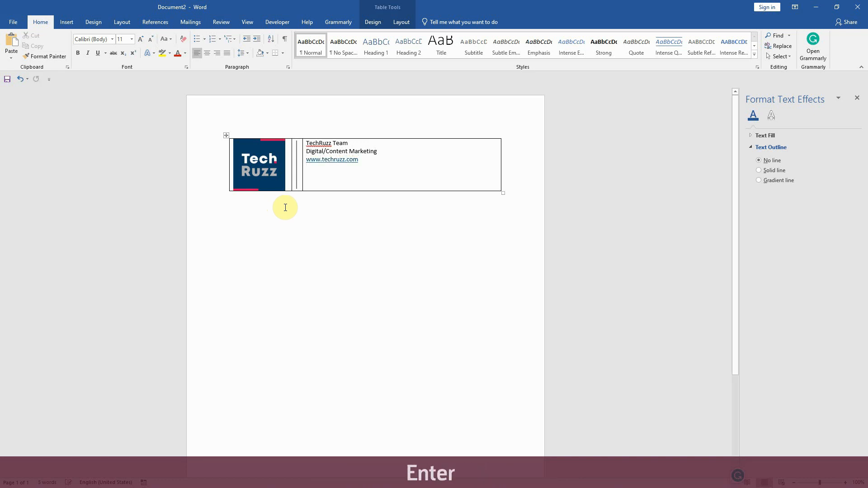
pyautogui.press('Return')
# Insert the picture facebook.png from the TechRuzz folder on the blank line below the website address
pyautogui.click(67, 22)
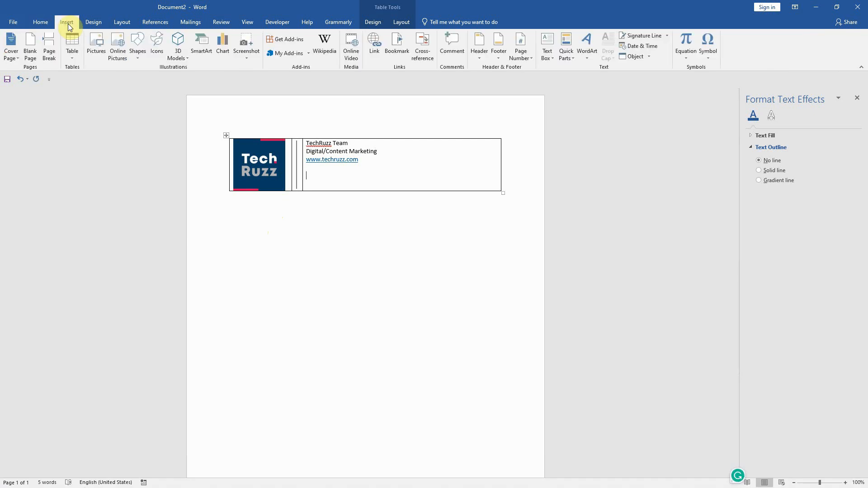
pyautogui.click(103, 54)
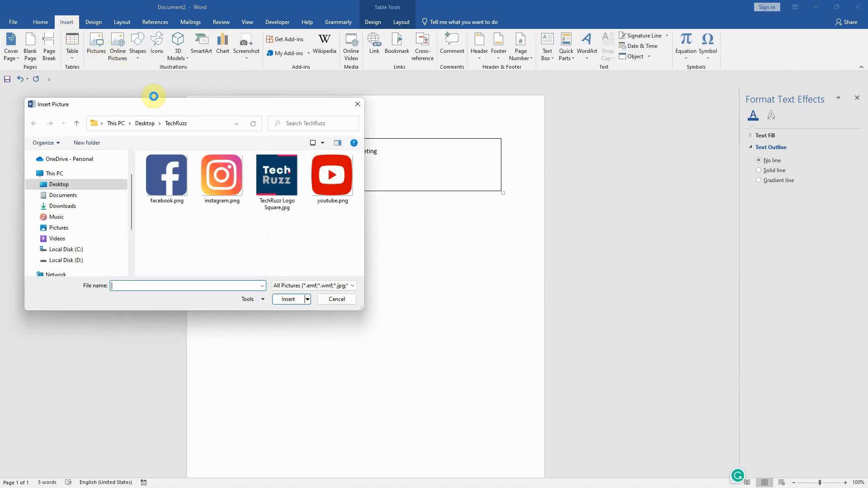
pyautogui.click(179, 192)
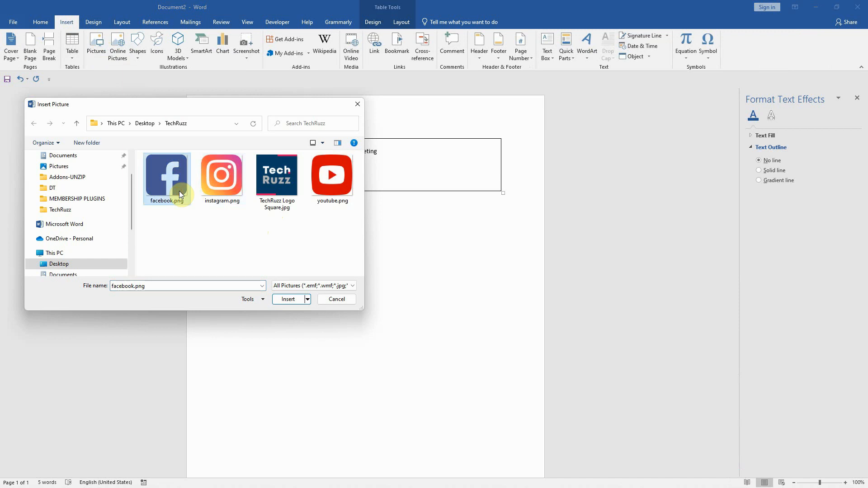
pyautogui.click(292, 298)
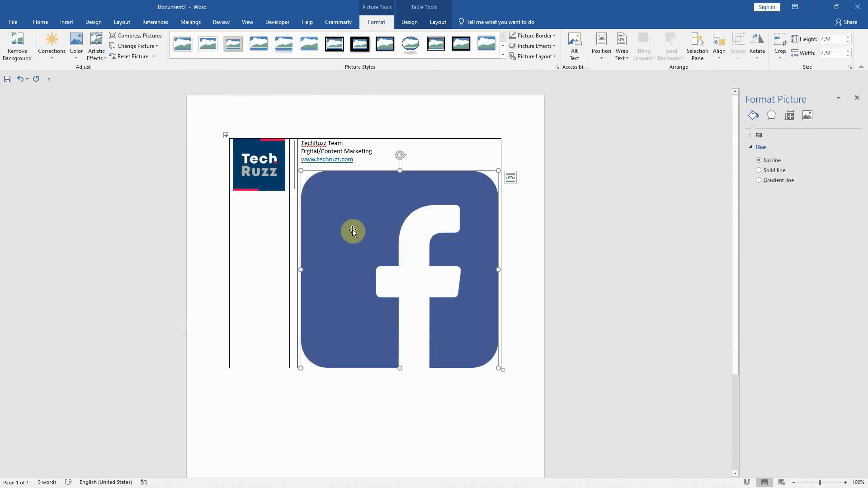
# Reduce the Facebook icon's size to 0.3" high and 0.3" wide
pyautogui.click(378, 21)
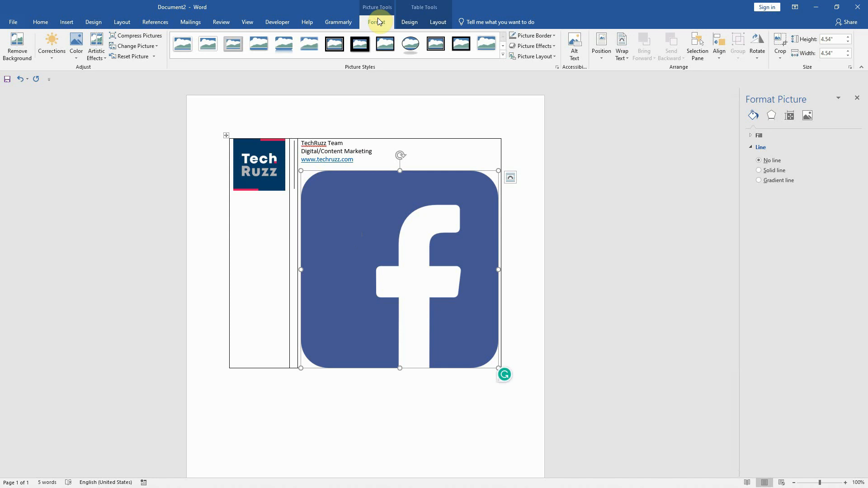
pyautogui.click(848, 44)
pyautogui.click(848, 42)
pyautogui.click(848, 42)
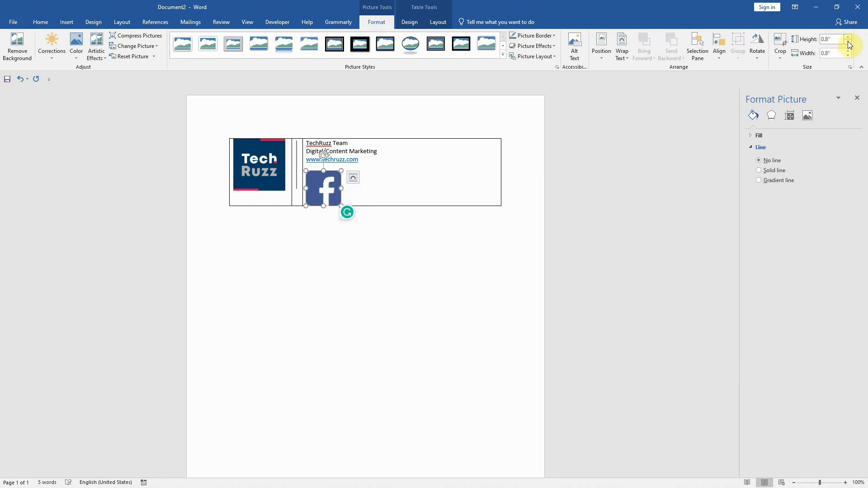
pyautogui.click(847, 42)
pyautogui.click(848, 42)
pyautogui.click(848, 43)
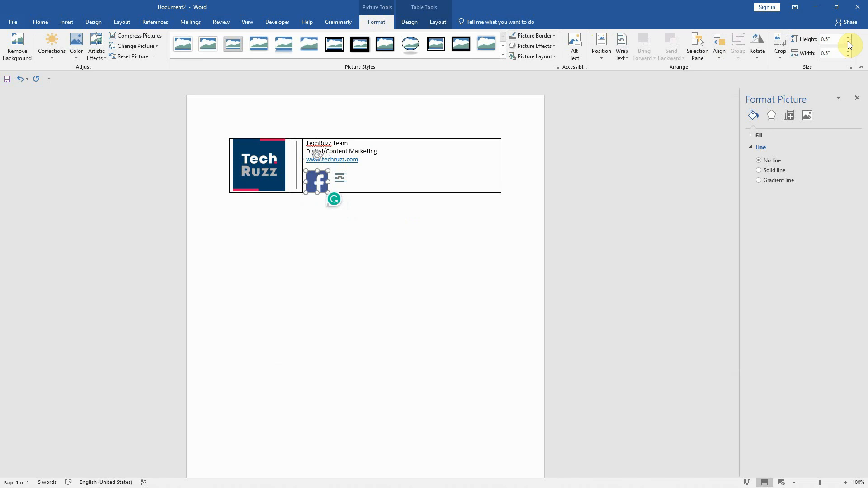
pyautogui.click(848, 43)
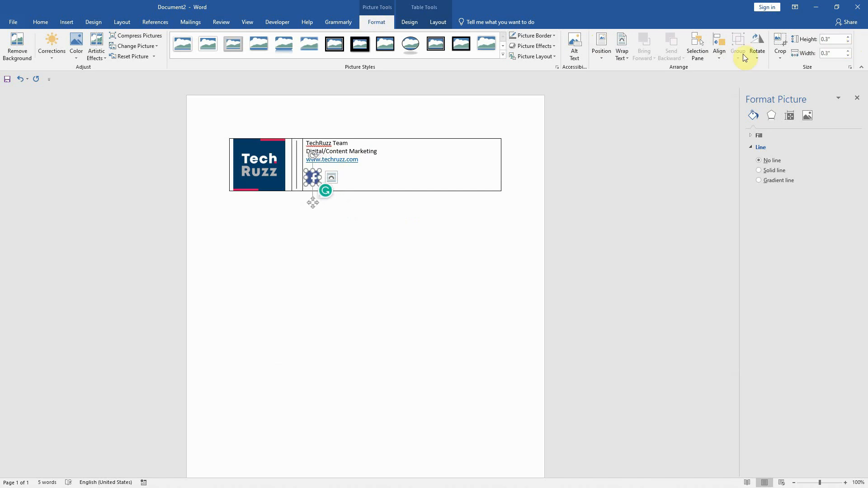
# Add a space after the Facebook icon, insert instagram.png there and set its height to 0.3"
pyautogui.click(367, 175)
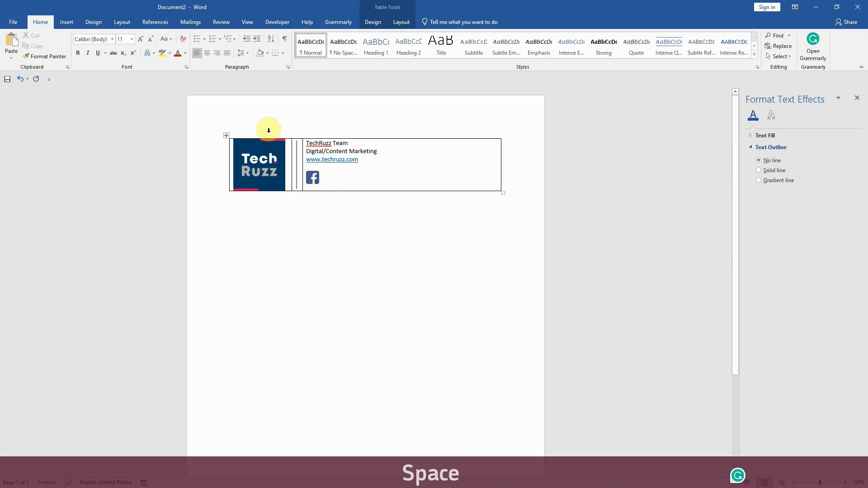
pyautogui.click(66, 23)
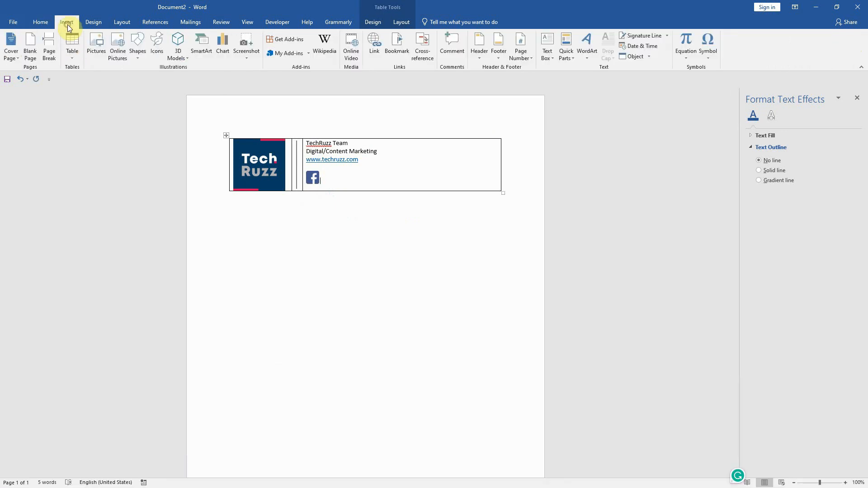
pyautogui.click(92, 45)
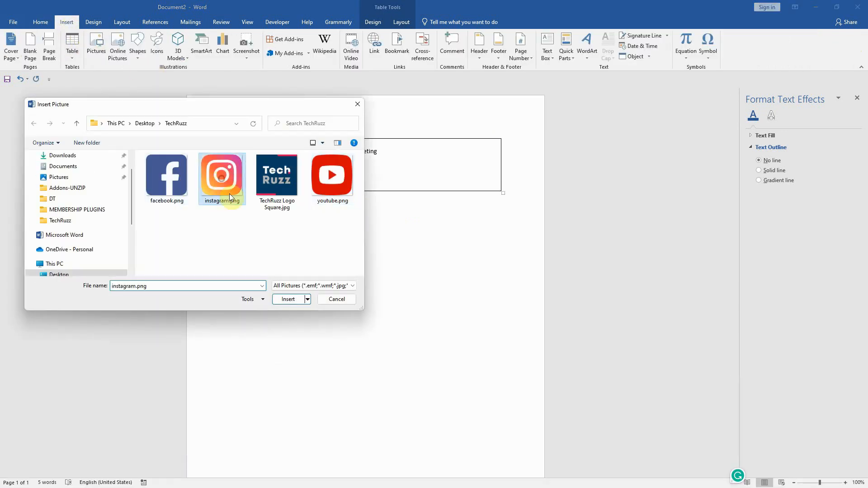
pyautogui.click(287, 299)
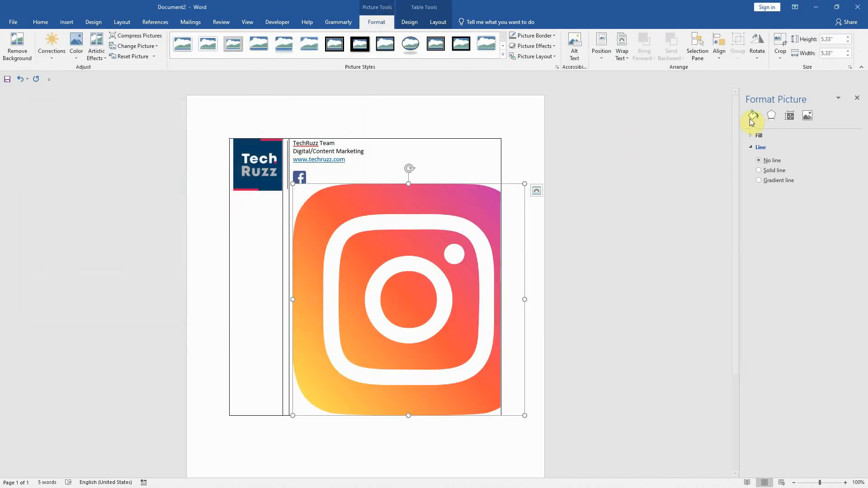
pyautogui.click(827, 39)
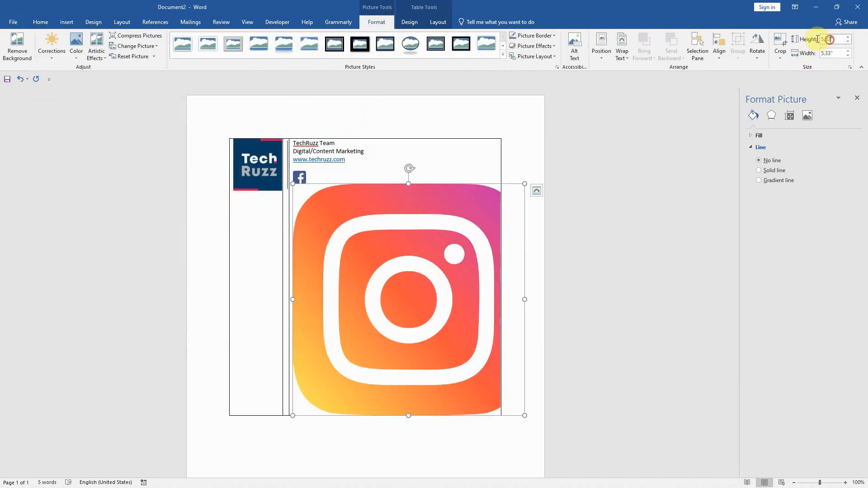
pyautogui.write('0.3')
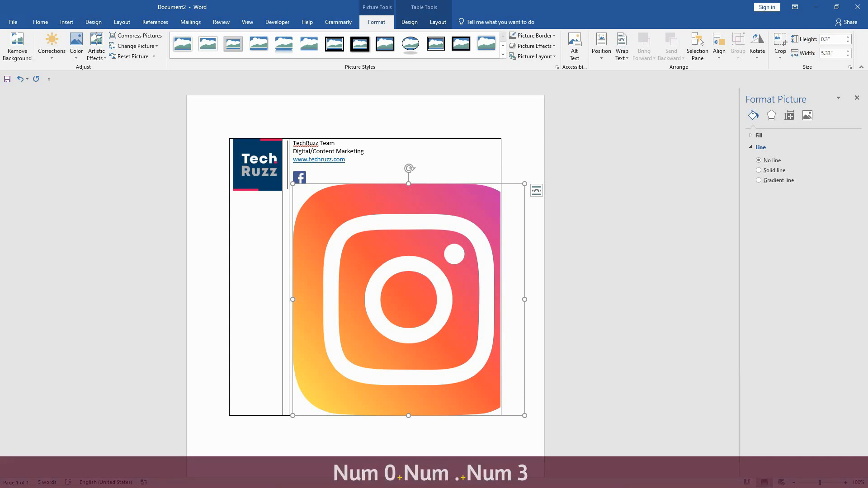
pyautogui.press('Return')
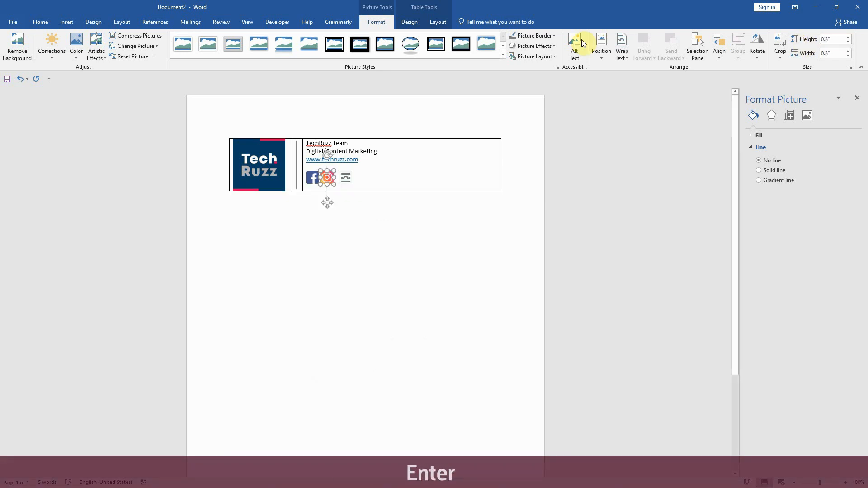
# Insert youtube.png after the Instagram icon and set its height to 0.3"
pyautogui.click(345, 179)
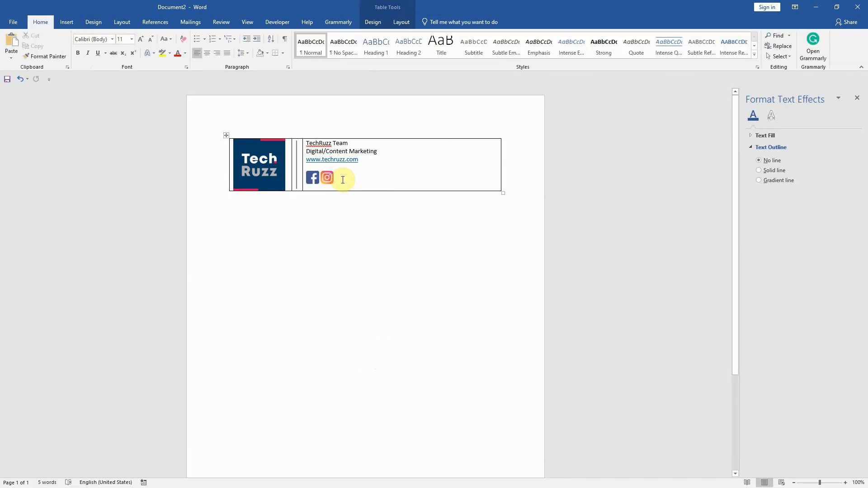
pyautogui.click(67, 22)
pyautogui.click(96, 45)
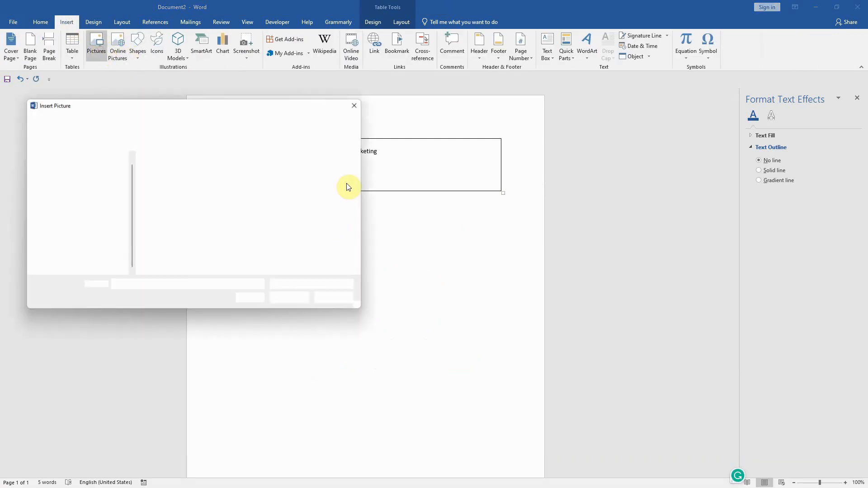
pyautogui.click(332, 176)
pyautogui.click(290, 297)
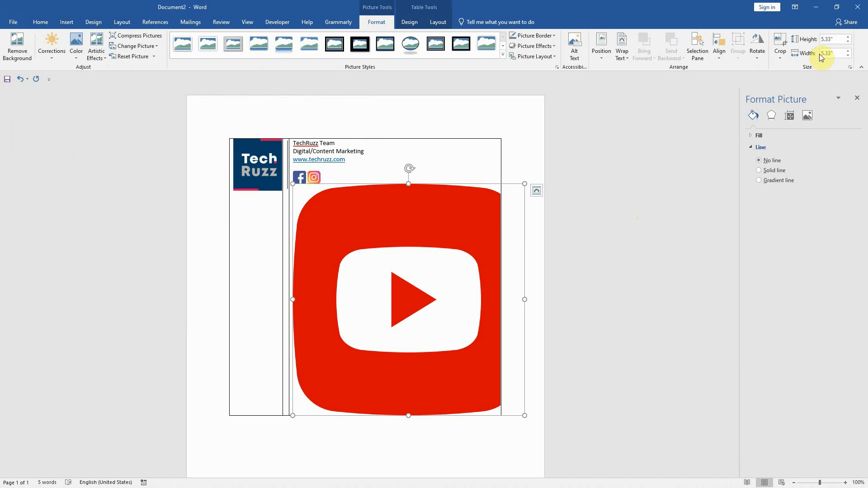
pyautogui.click(830, 41)
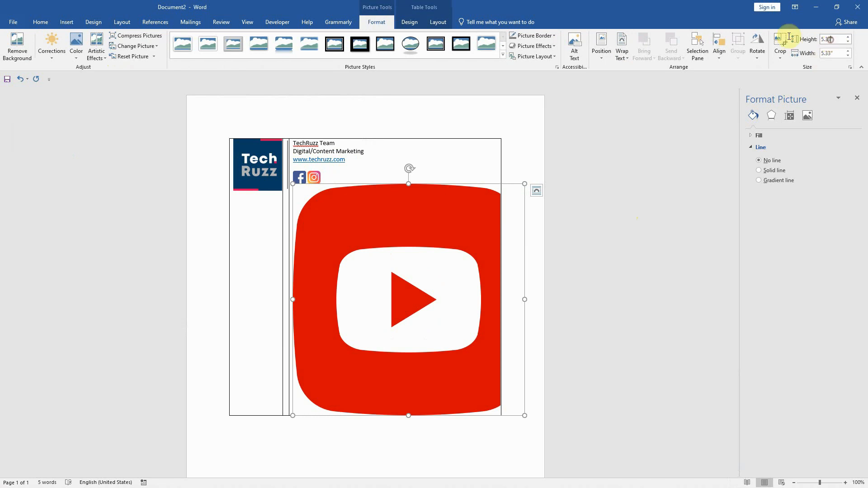
pyautogui.write('0.3')
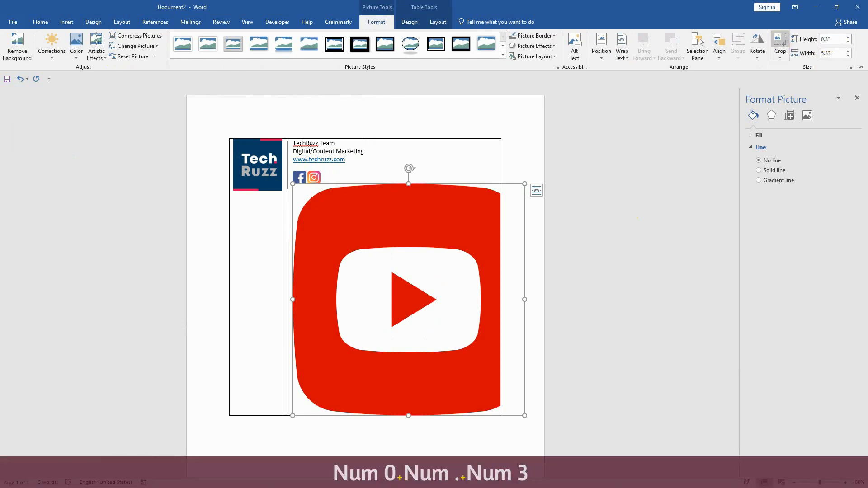
pyautogui.press('Return')
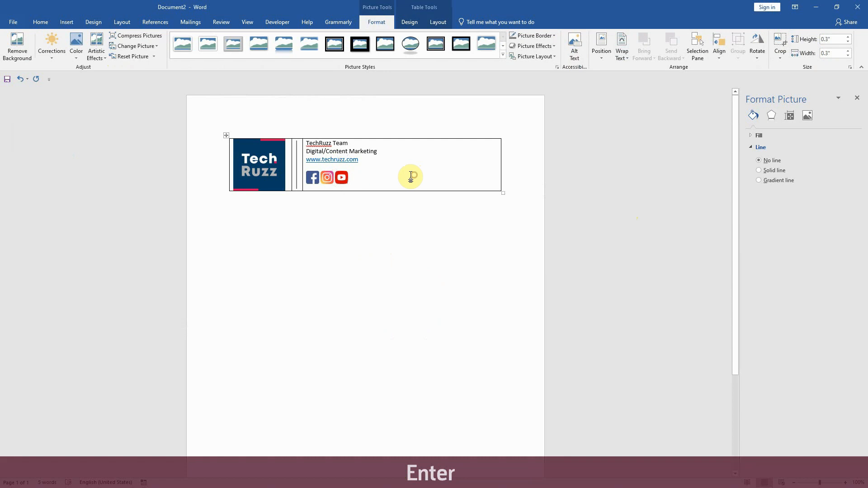
pyautogui.click(410, 176)
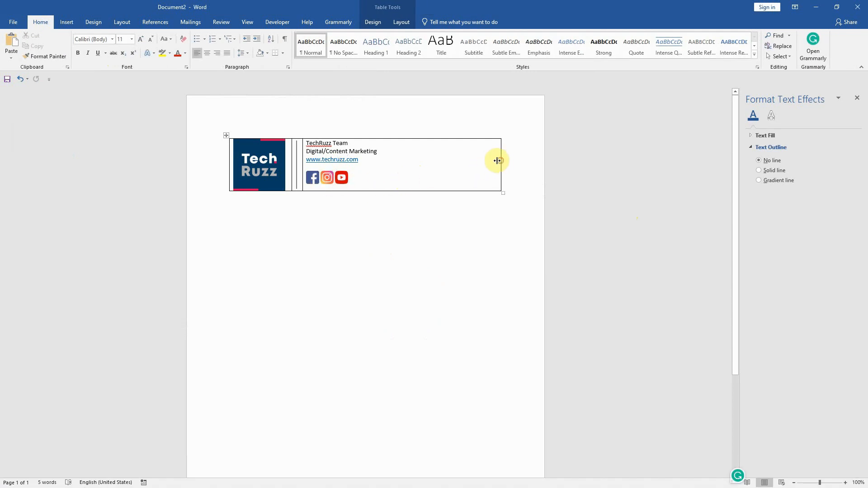
# Narrow the table's third column to fit its text and set the table's default left and right cell margins to 0"
pyautogui.moveTo(497, 160); pyautogui.dragTo(380, 158)
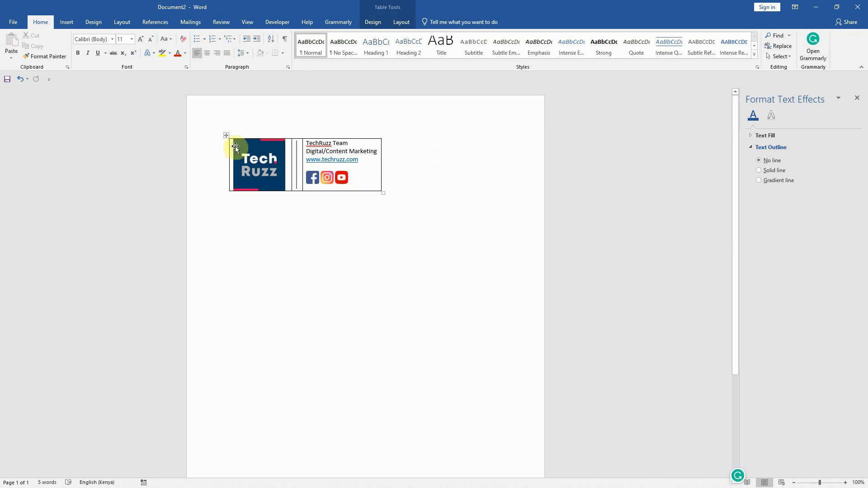
pyautogui.click(226, 136)
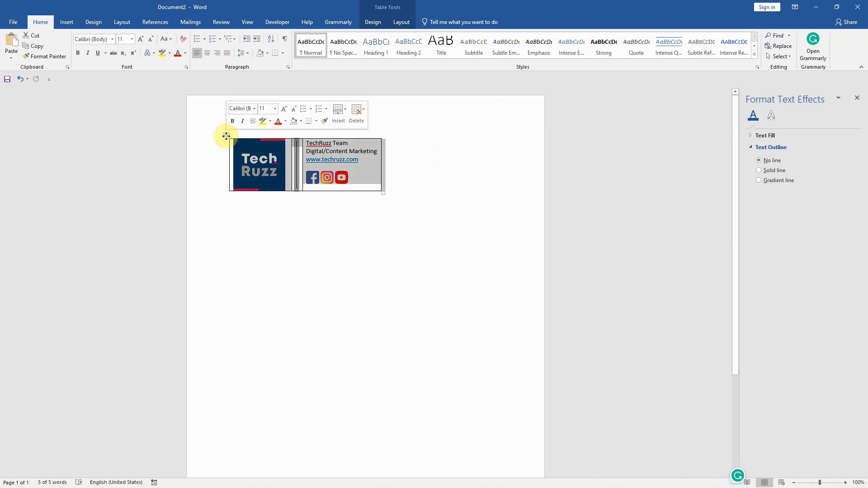
pyautogui.rightClick(226, 136)
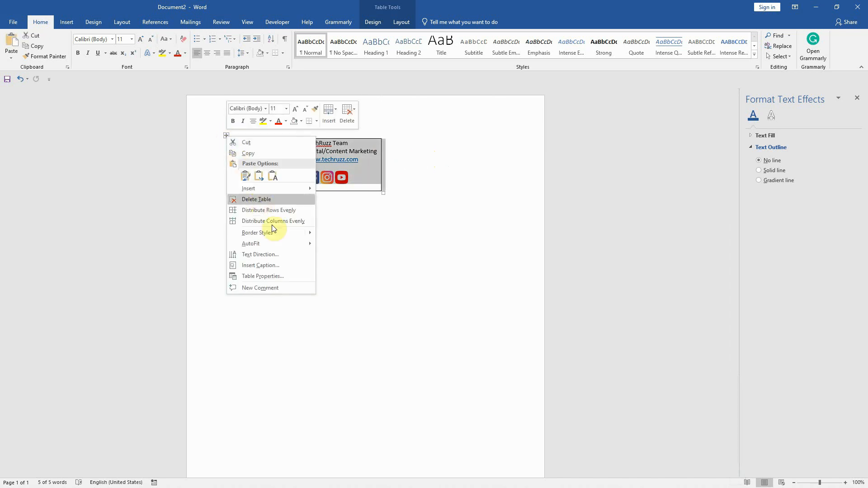
pyautogui.click(294, 276)
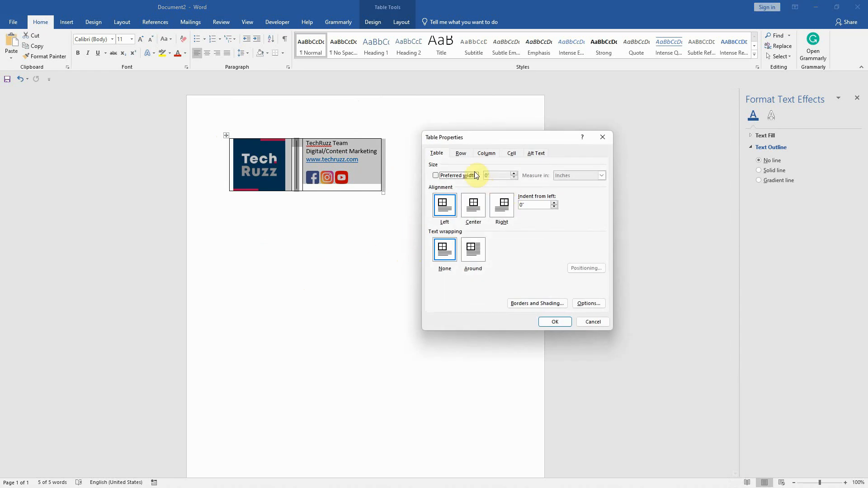
pyautogui.click(589, 304)
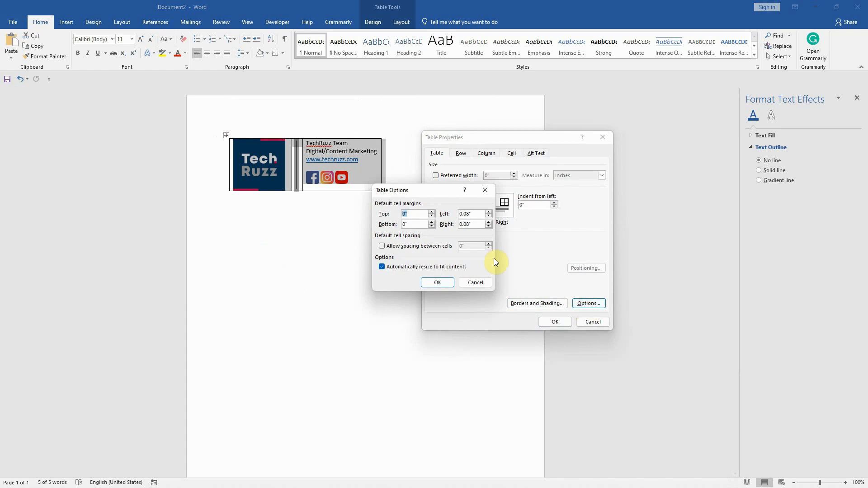
pyautogui.doubleClick(468, 215)
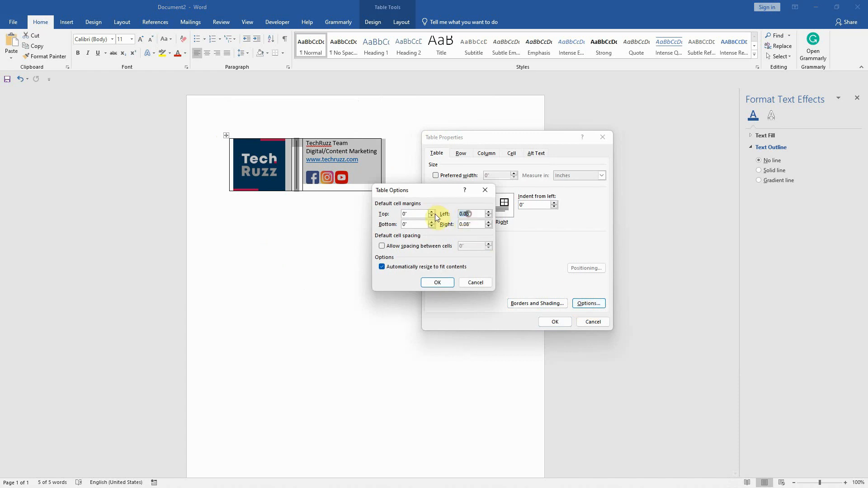
pyautogui.write('0')
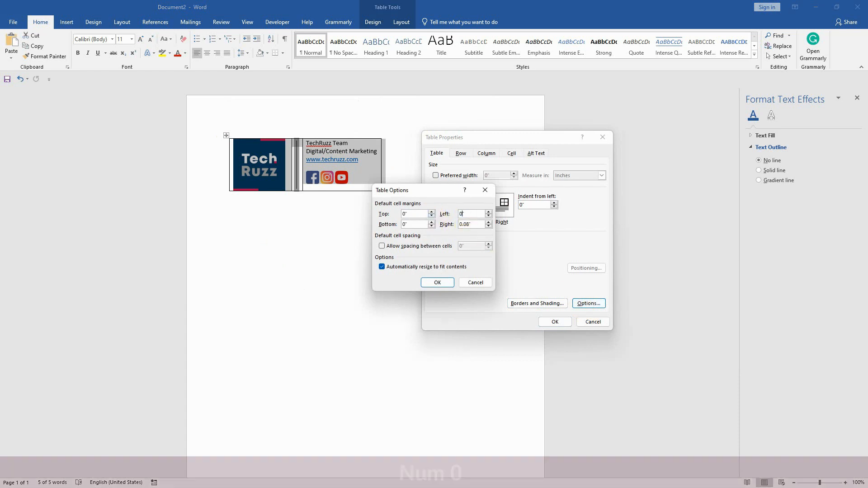
pyautogui.doubleClick(468, 225)
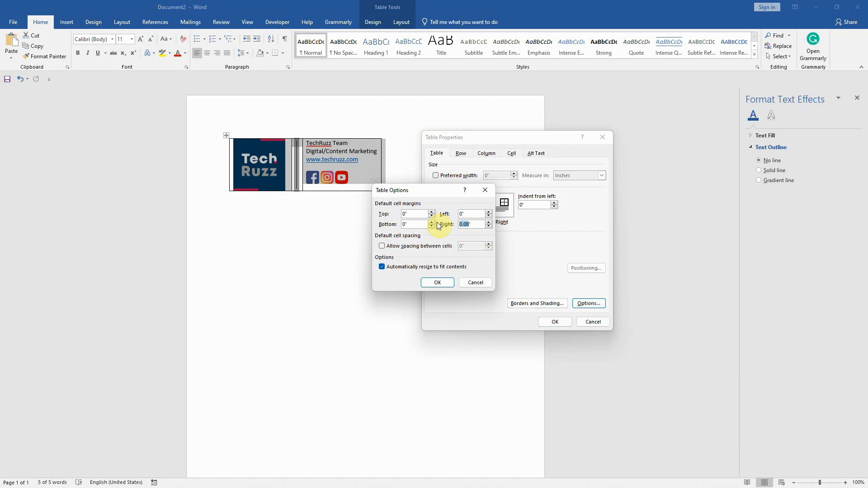
pyautogui.write('0')
pyautogui.click(436, 283)
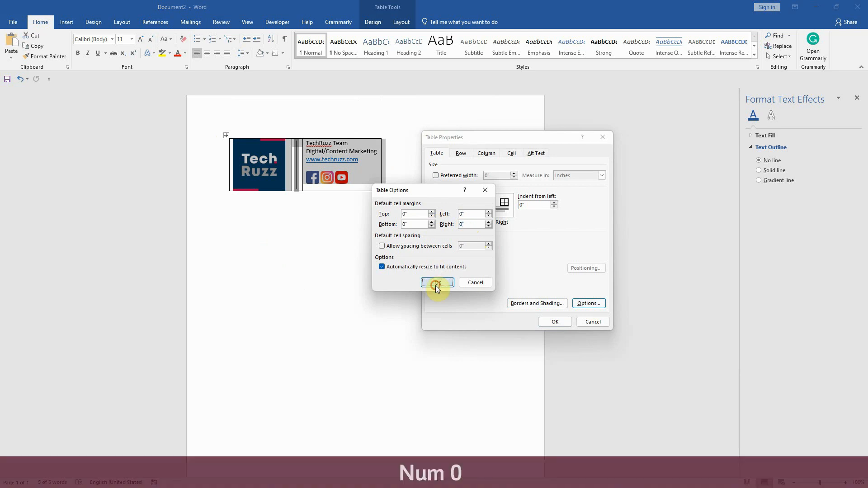
# Hide the table's gridlines by applying a white color to all of its borders, and deselect the table
pyautogui.click(527, 305)
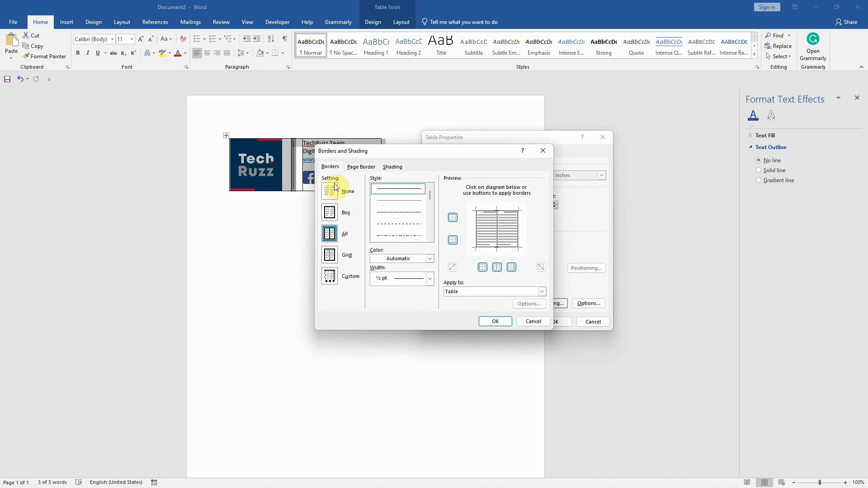
pyautogui.click(430, 259)
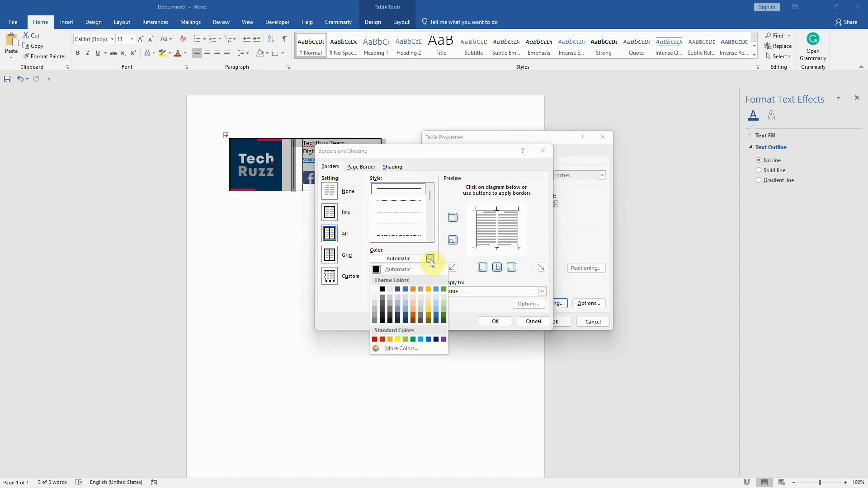
pyautogui.click(375, 289)
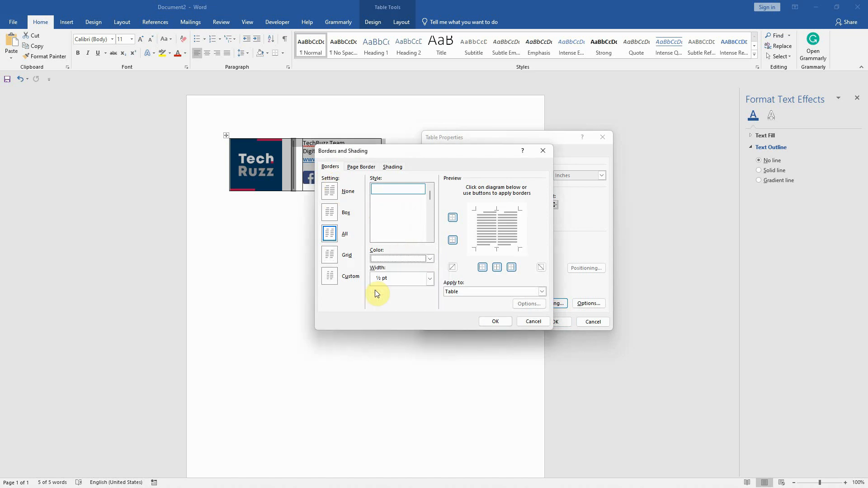
pyautogui.click(495, 322)
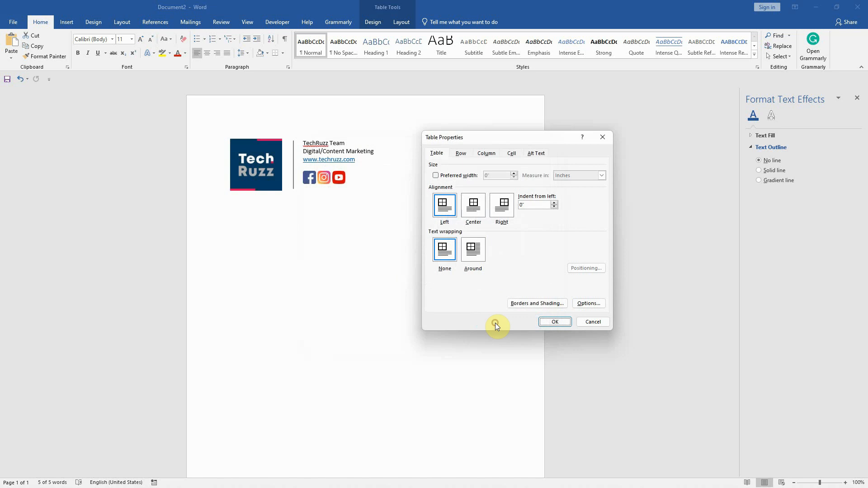
pyautogui.click(554, 322)
pyautogui.click(355, 261)
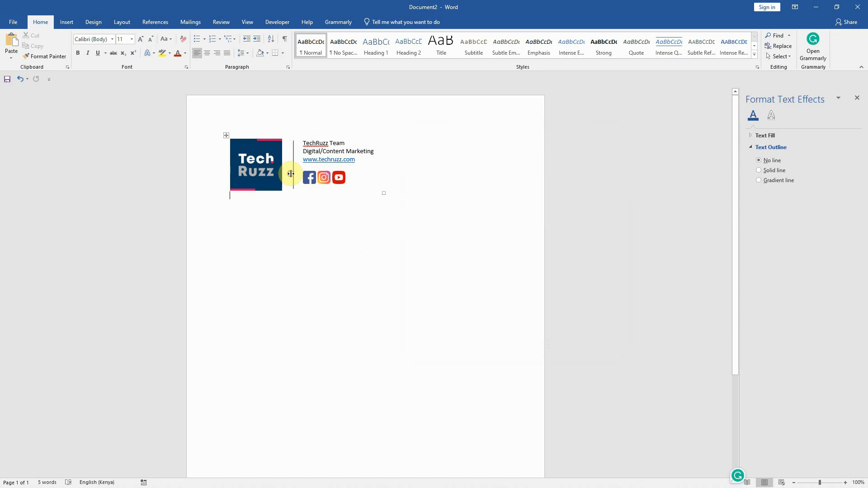
# Narrow the table's first two columns slightly to tighten the spacing around the vertical divider, and make the TechRuzz Team line bold
pyautogui.moveTo(290, 174); pyautogui.dragTo(291, 174)
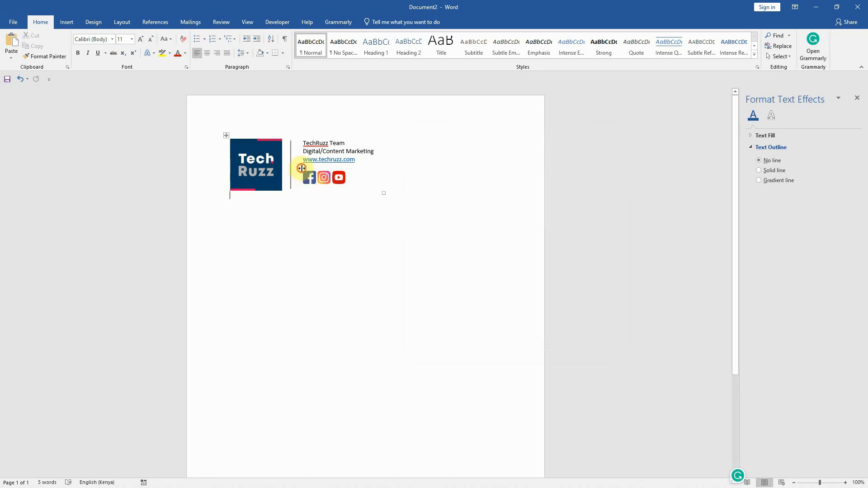
pyautogui.moveTo(301, 168); pyautogui.dragTo(299, 167)
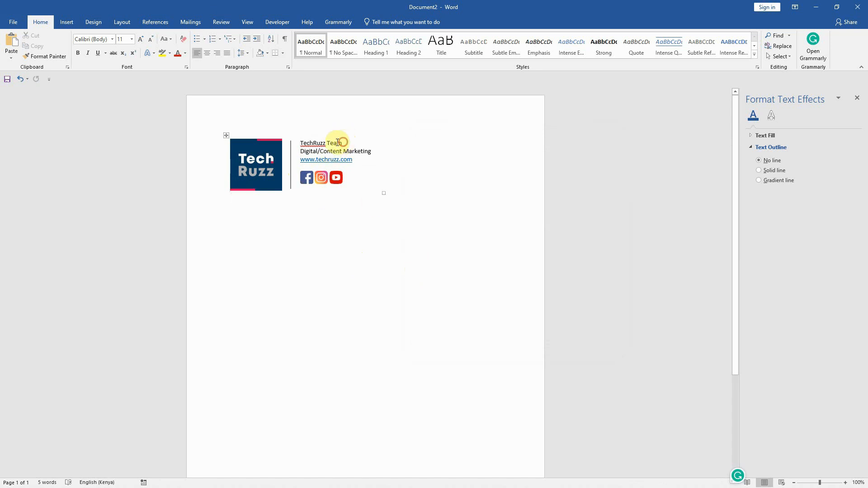
pyautogui.moveTo(338, 143); pyautogui.dragTo(300, 142)
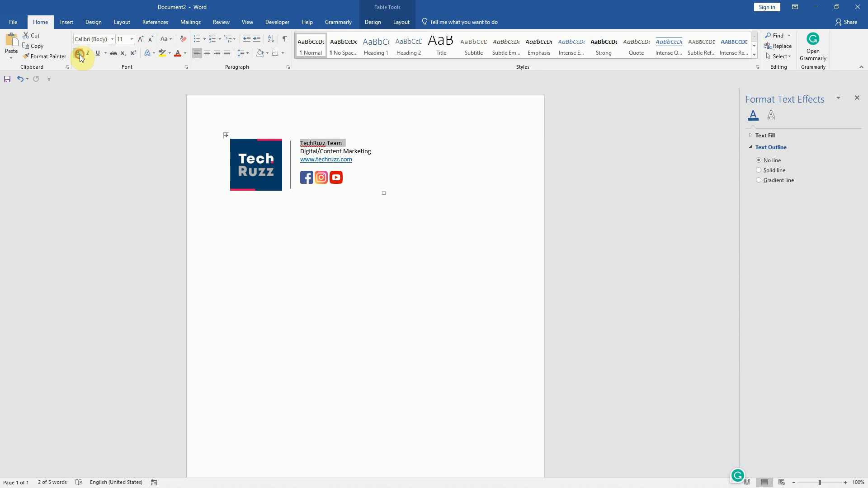
pyautogui.click(370, 234)
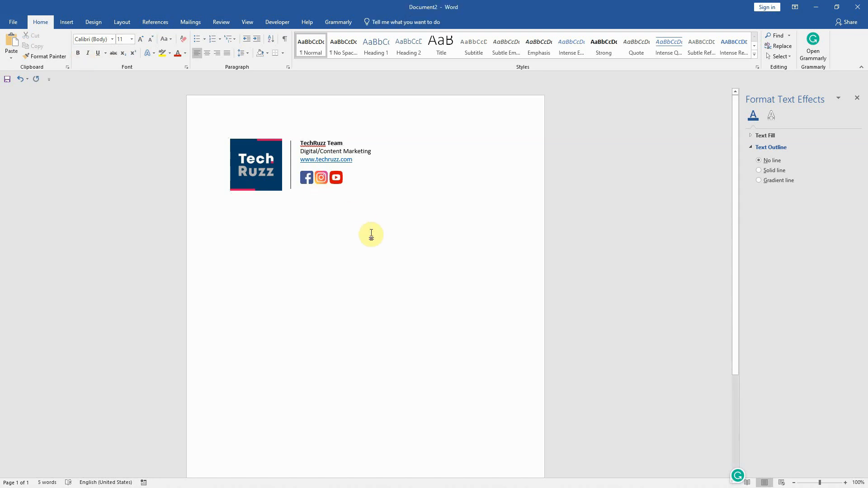
# Save the document to the Desktop as TechRuzz Team Signature.docx
pyautogui.click(13, 23)
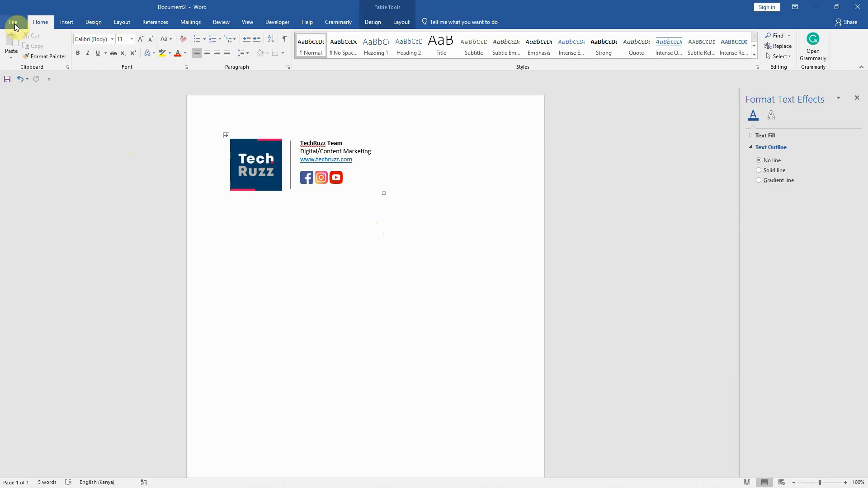
pyautogui.click(13, 23)
pyautogui.click(28, 113)
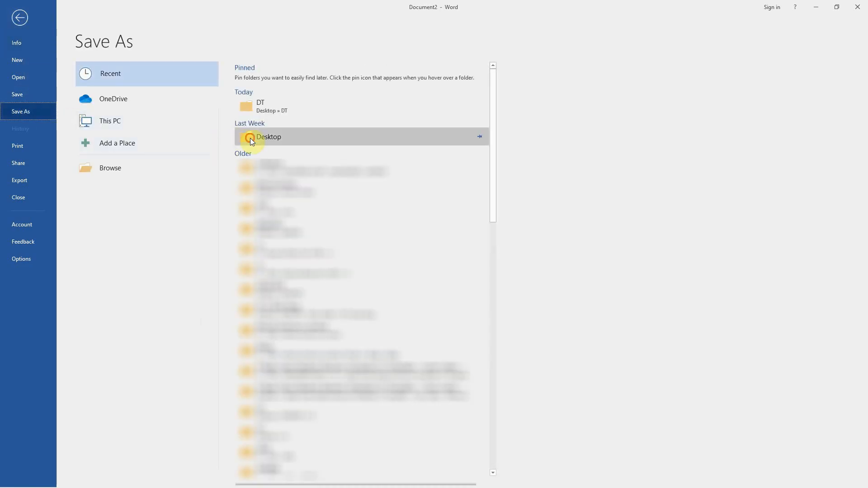
pyautogui.click(251, 137)
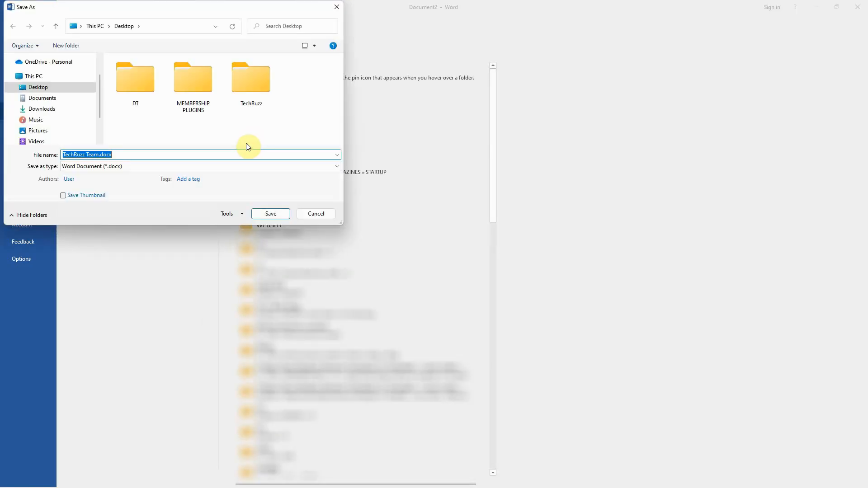
pyautogui.click(93, 155)
pyautogui.click(97, 155)
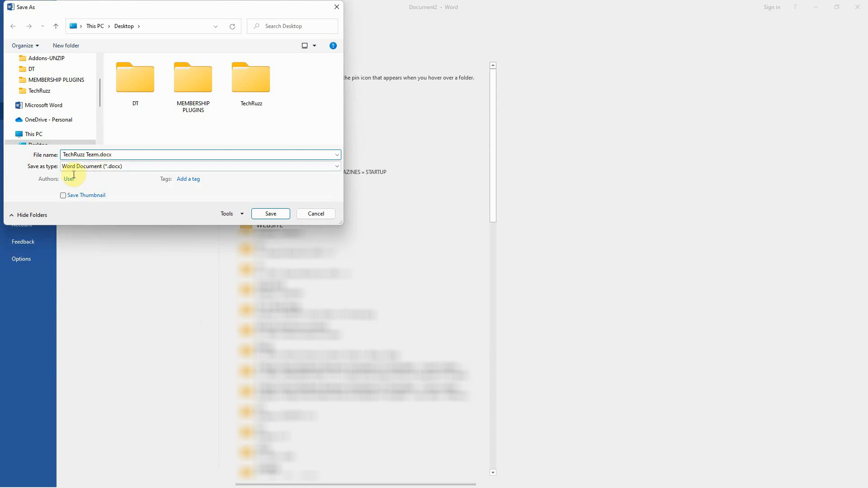
pyautogui.write('Signat')
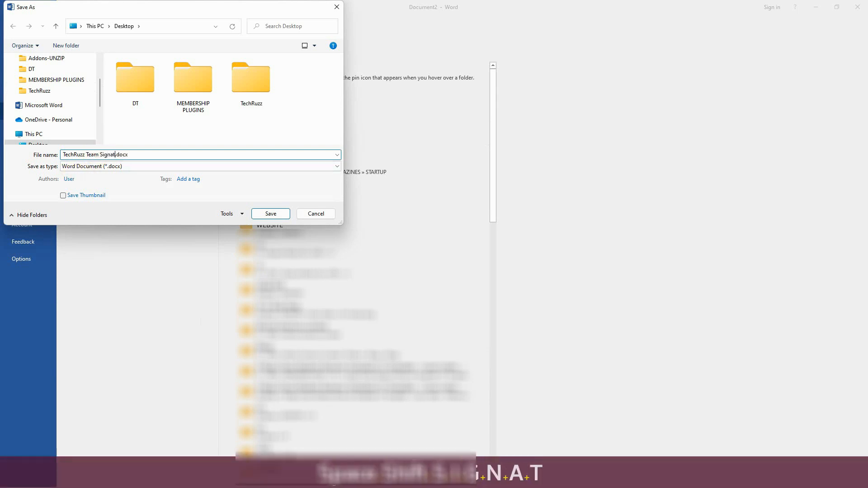
pyautogui.write('ure')
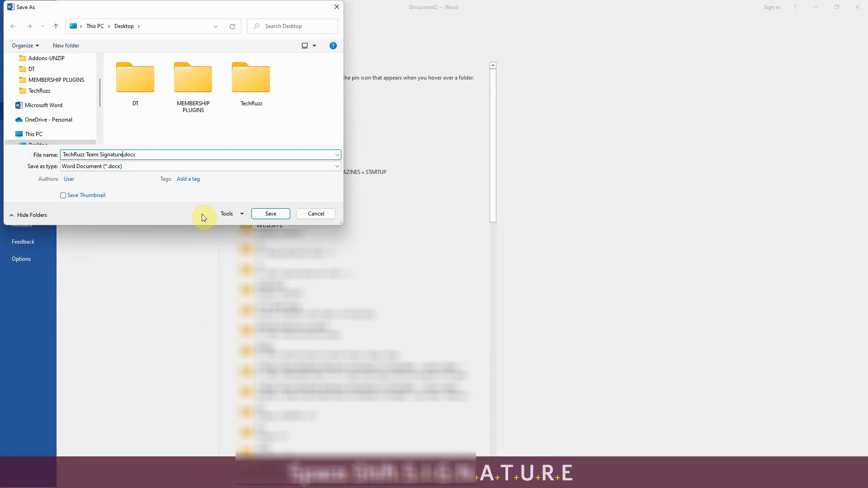
pyautogui.click(261, 214)
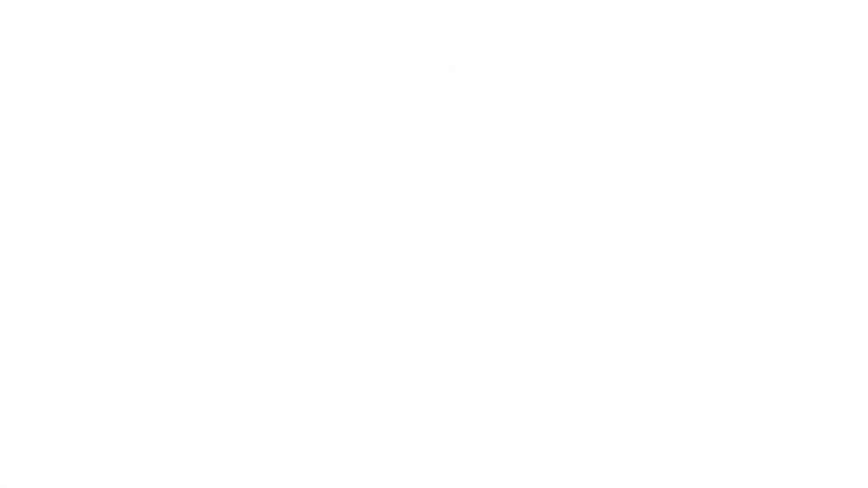
# Minimize Word, switch to Chrome and create a blank document in Google Docs
pyautogui.click(815, 6)
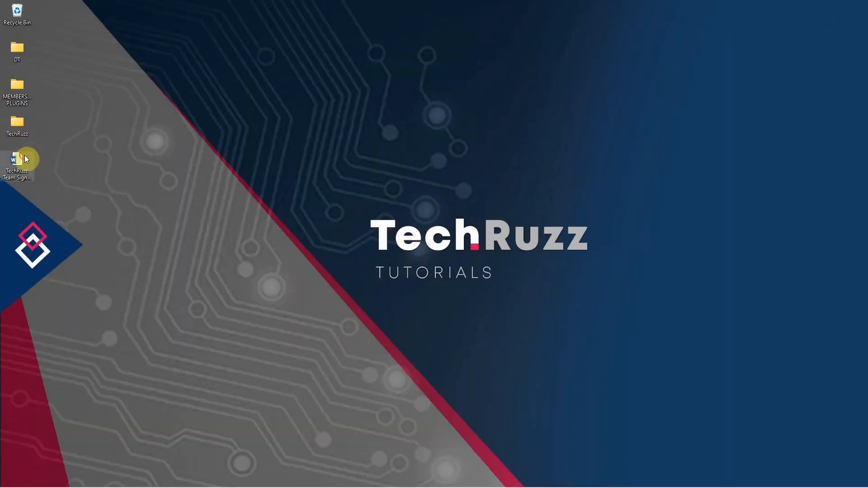
pyautogui.click(17, 161)
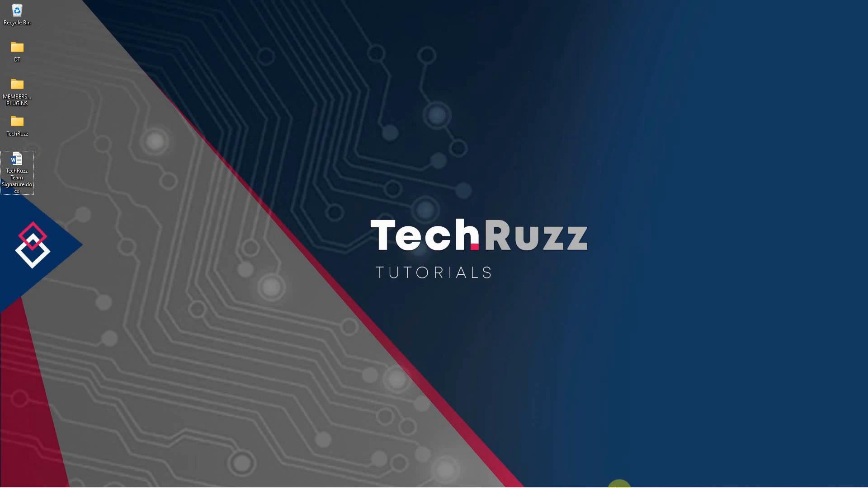
pyautogui.click(585, 479)
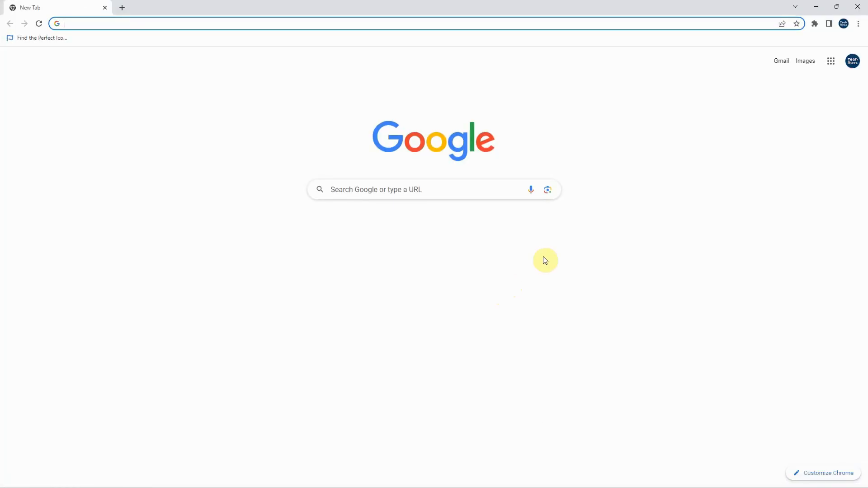
pyautogui.click(831, 64)
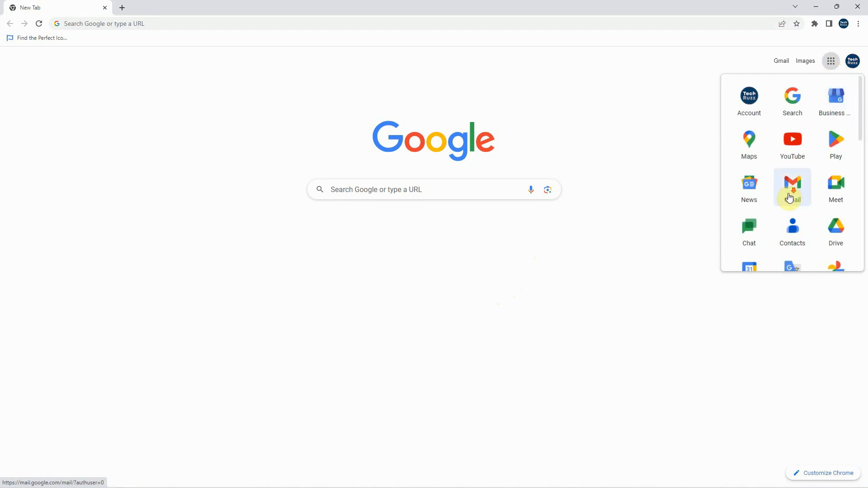
pyautogui.scroll(-4, 792, 189)
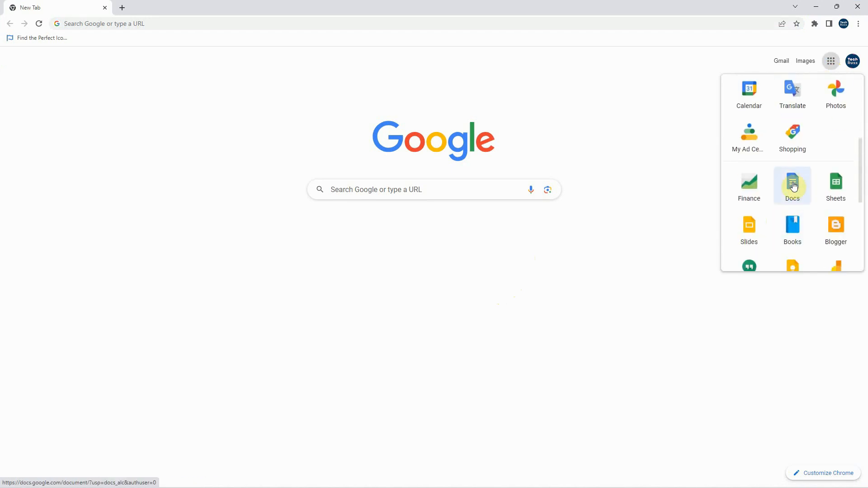
pyautogui.click(794, 187)
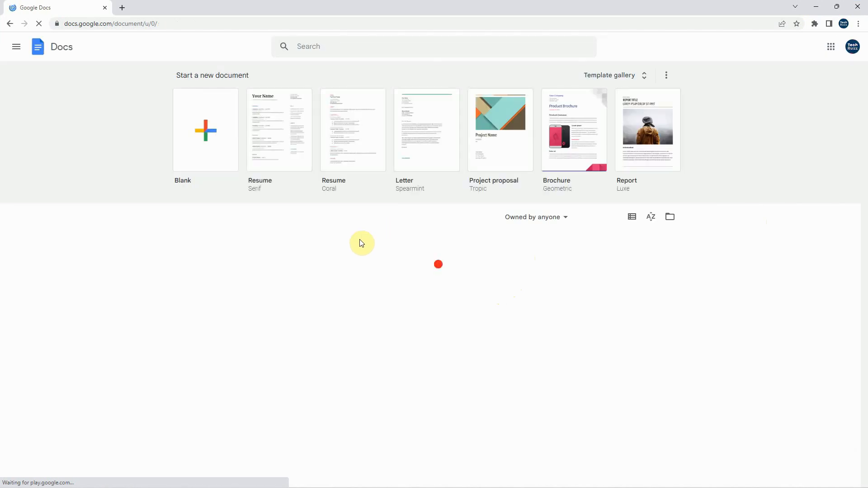
pyautogui.click(204, 133)
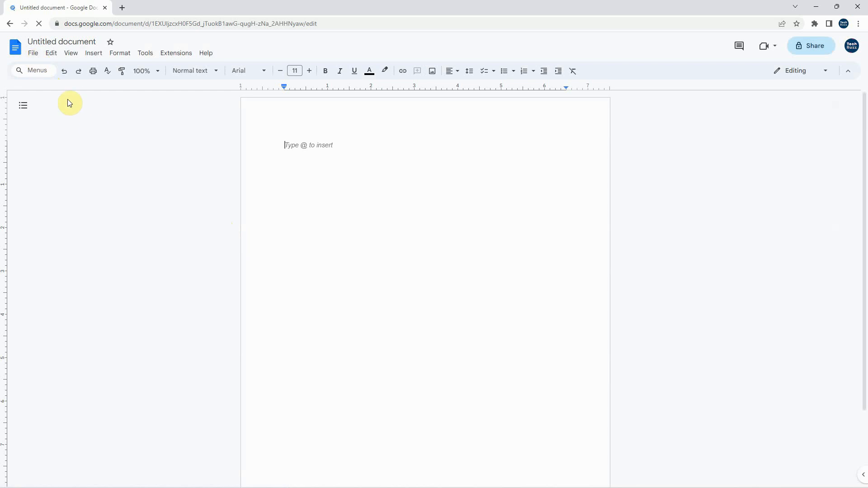
# Upload TechRuzz Team Signature.docx from the Desktop and open it in Google Docs
pyautogui.click(33, 55)
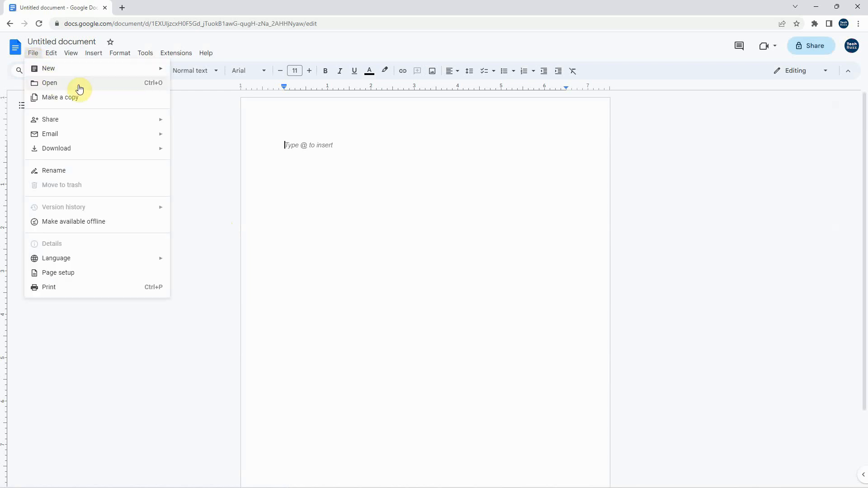
pyautogui.click(103, 88)
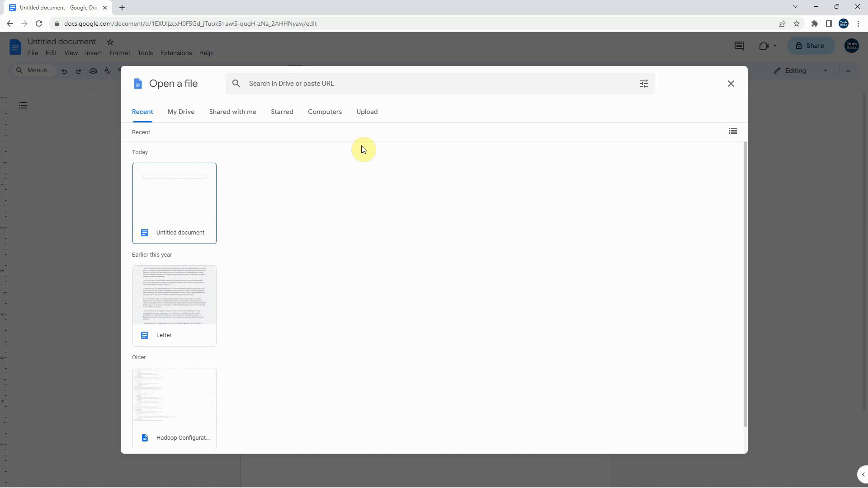
pyautogui.click(371, 118)
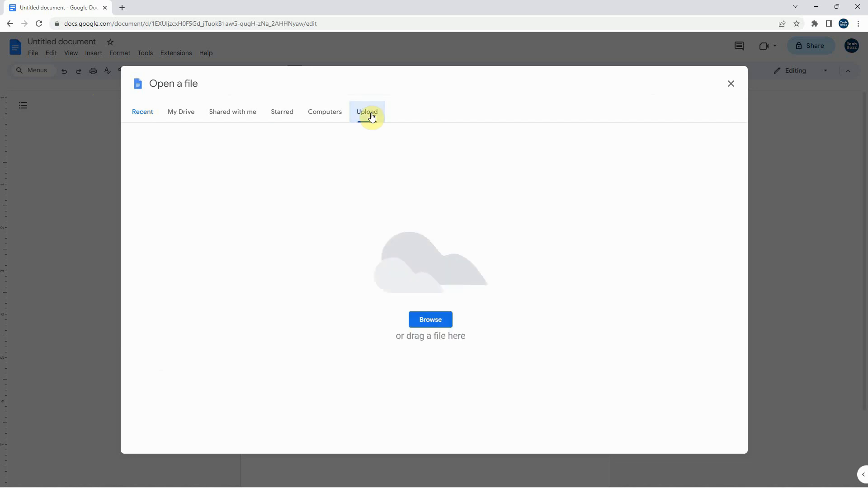
pyautogui.click(435, 320)
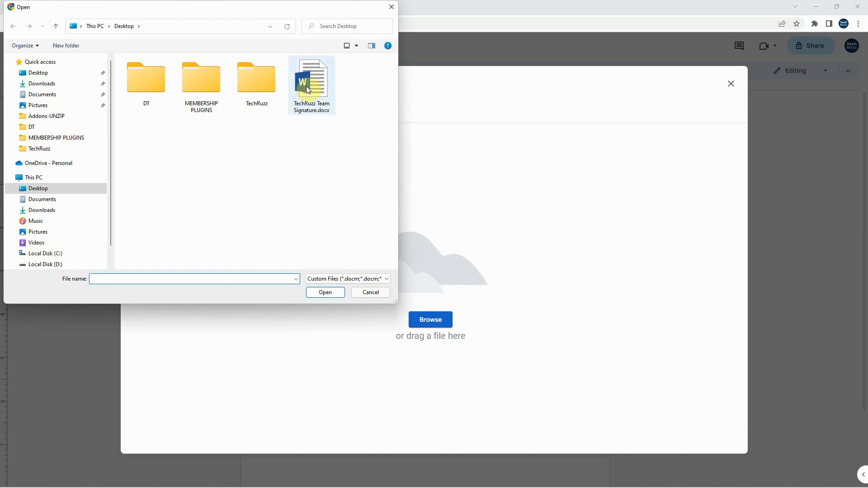
pyautogui.click(306, 89)
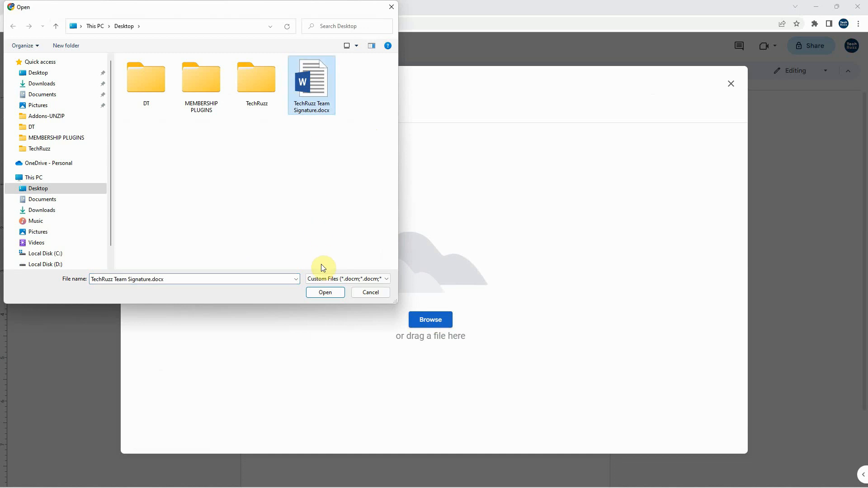
pyautogui.click(332, 293)
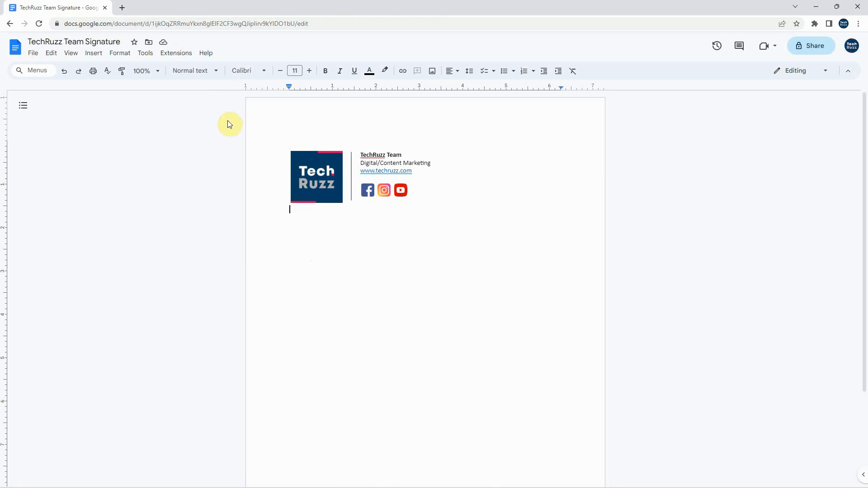
# Open Gmail in a new browser tab and display its full settings
pyautogui.click(123, 9)
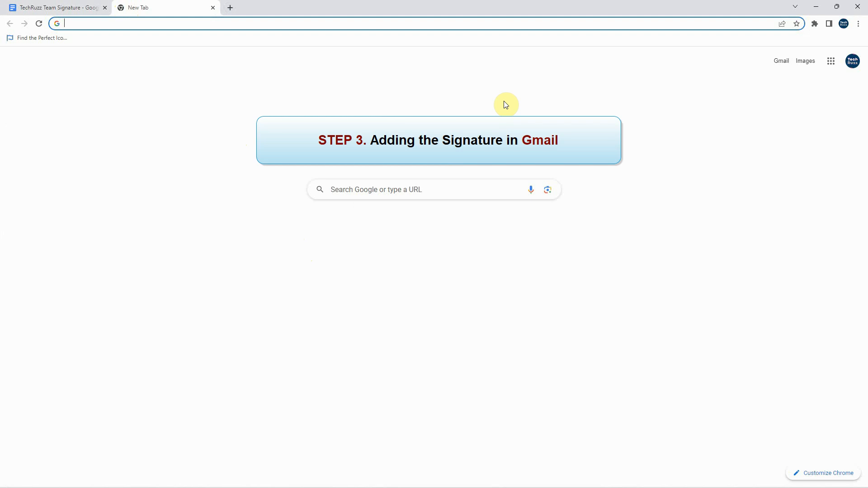
pyautogui.click(832, 64)
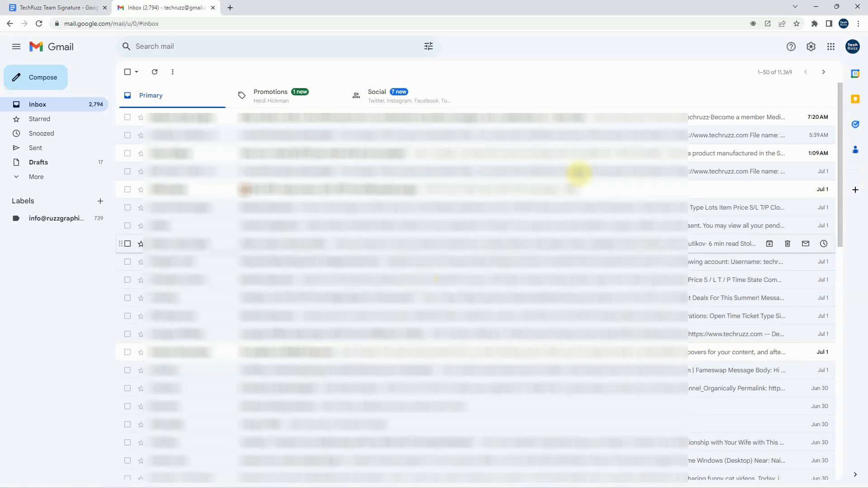
pyautogui.click(811, 48)
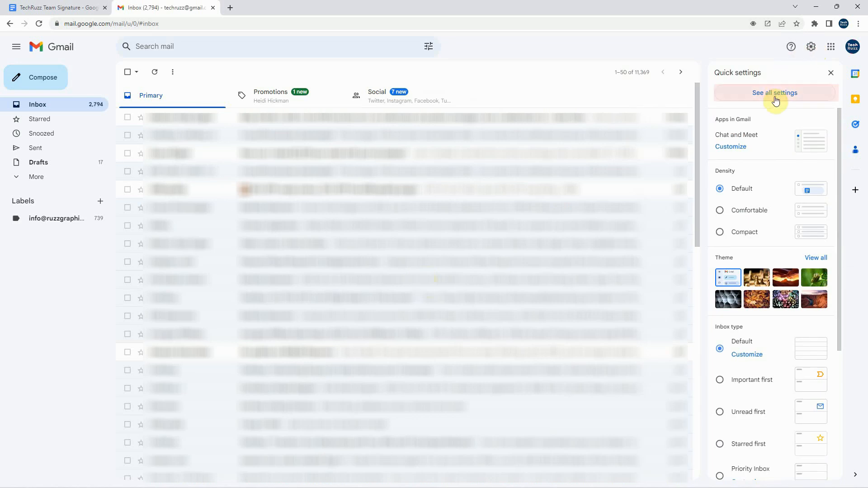
pyautogui.click(781, 95)
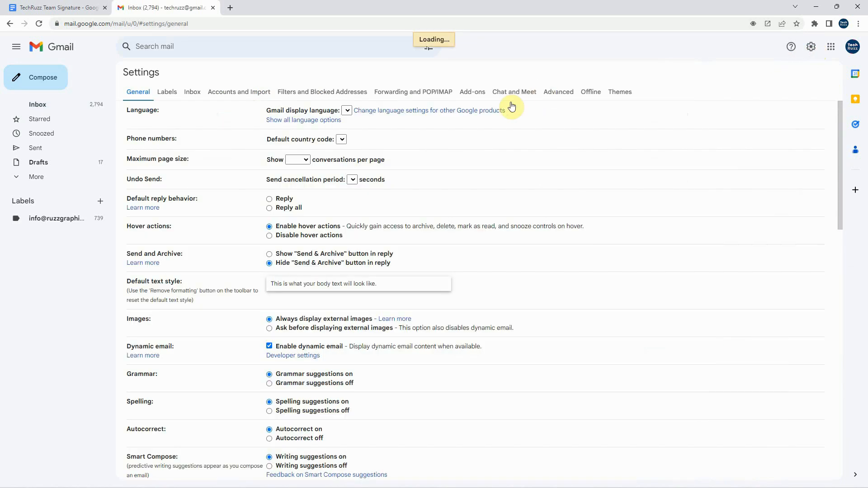
# Create a new signature named TechRuzz Team in the Signature section of the Gmail general settings
pyautogui.scroll(-5, 357, 170)
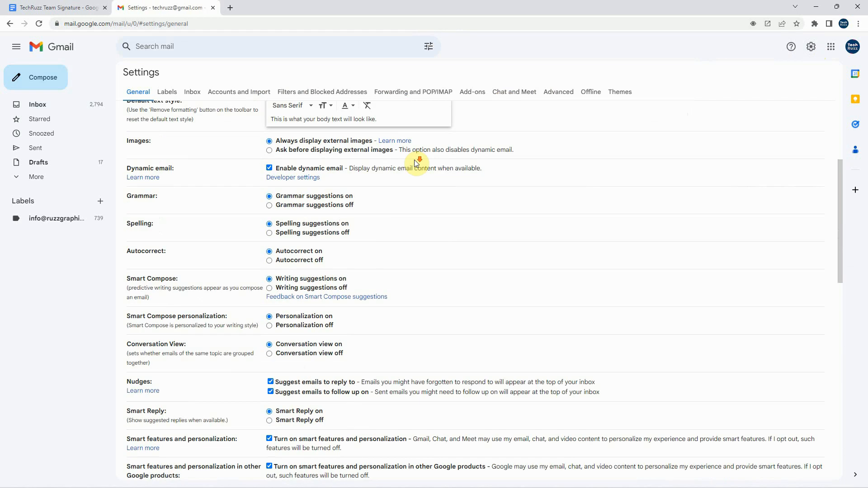
pyautogui.scroll(-9, 414, 164)
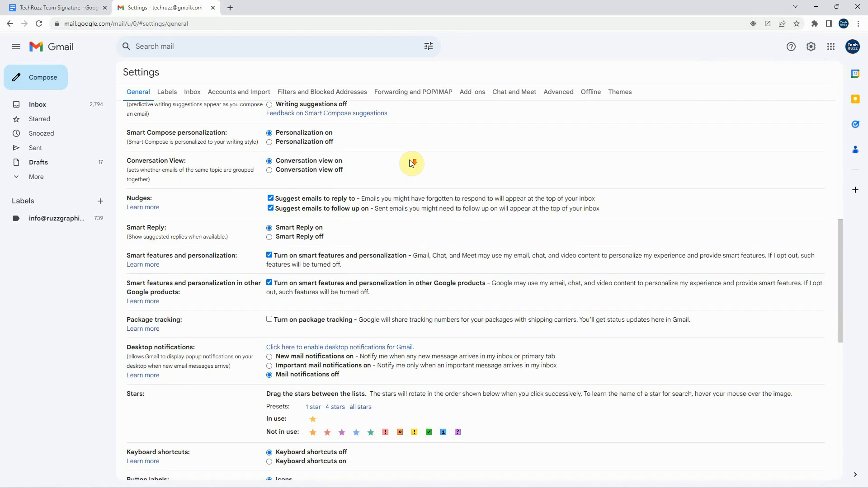
pyautogui.scroll(-2, 411, 163)
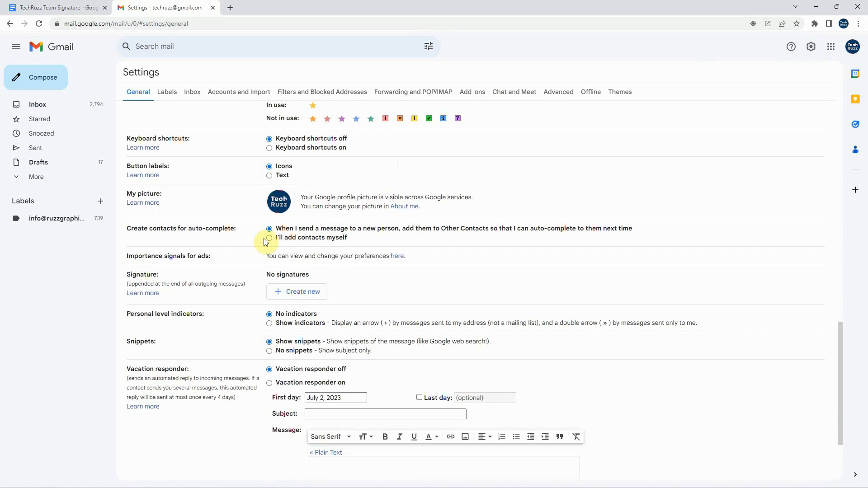
pyautogui.moveTo(126, 273); pyautogui.dragTo(159, 277)
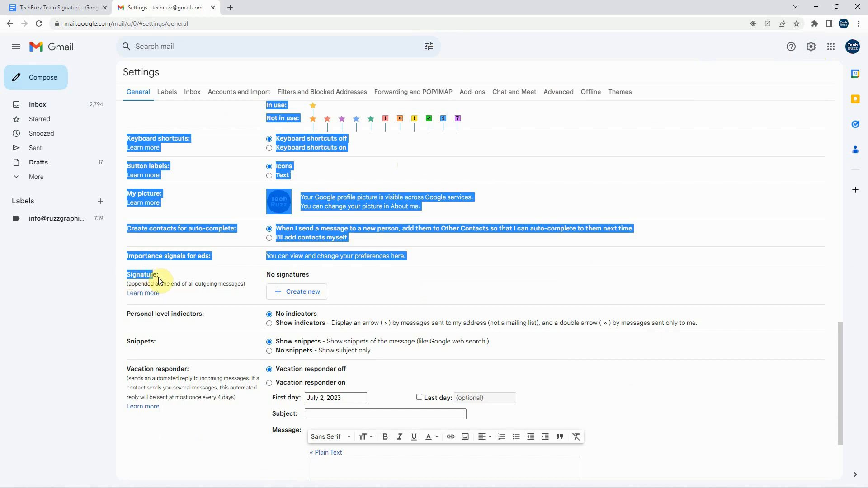
pyautogui.click(177, 278)
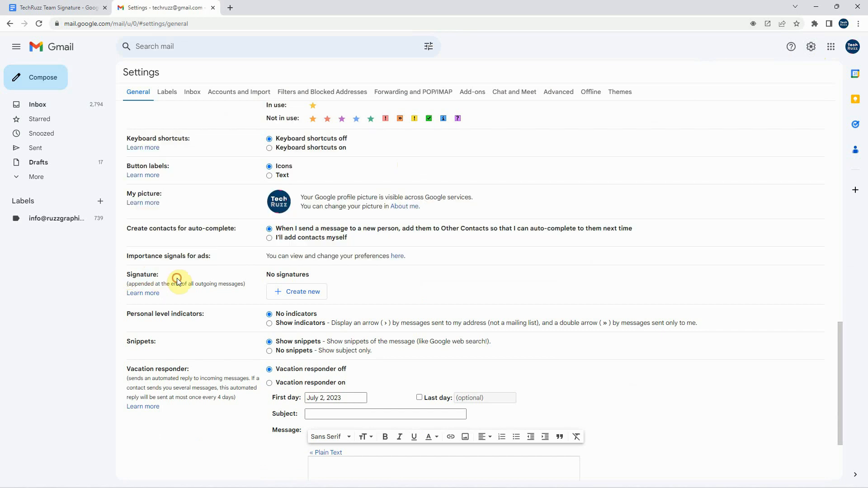
pyautogui.click(299, 294)
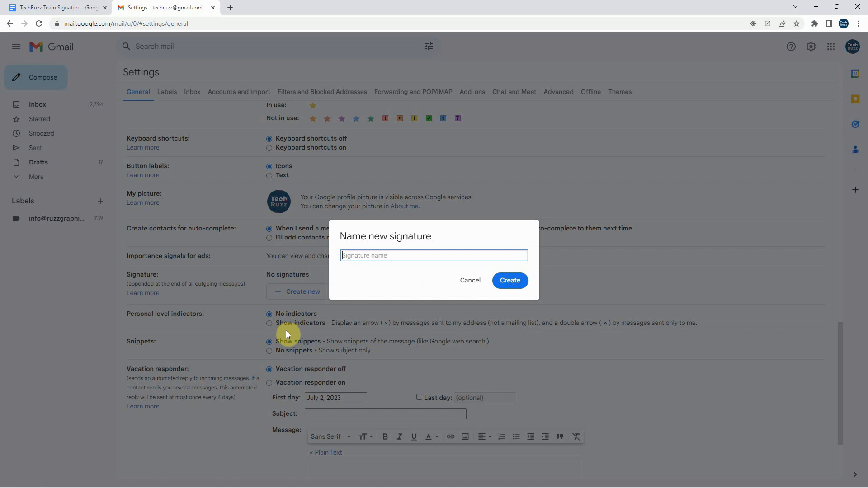
pyautogui.write('TechRuz')
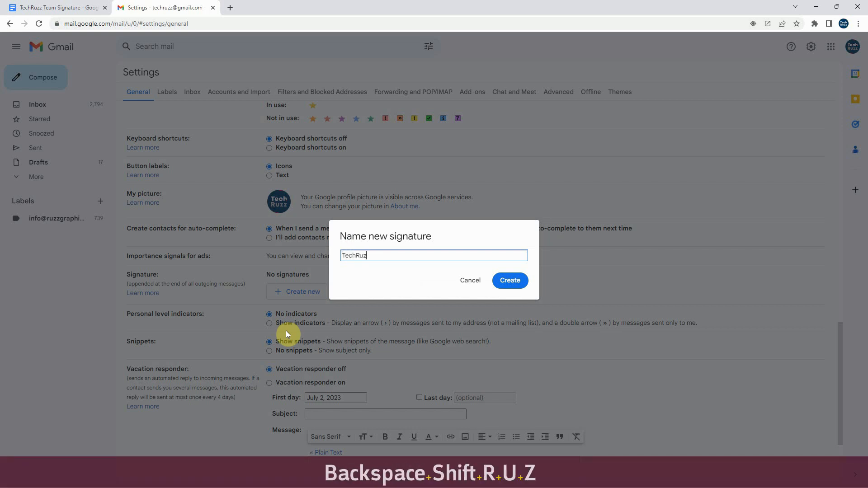
pyautogui.write('z Team')
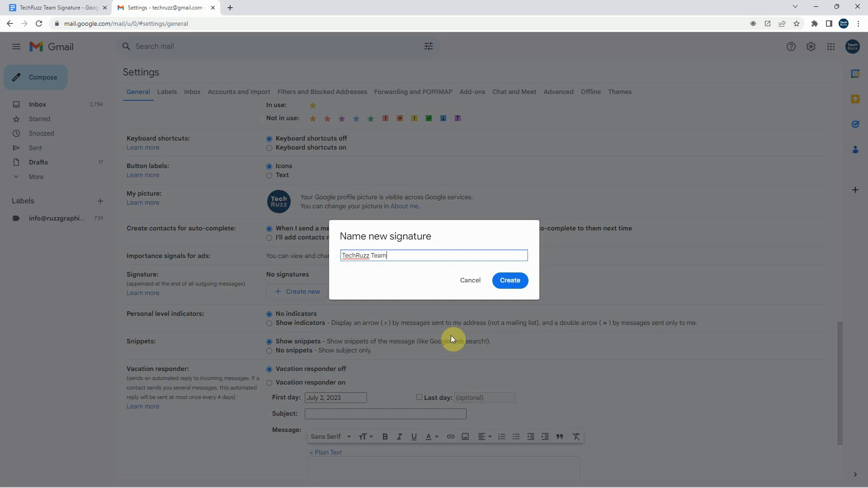
pyautogui.click(509, 281)
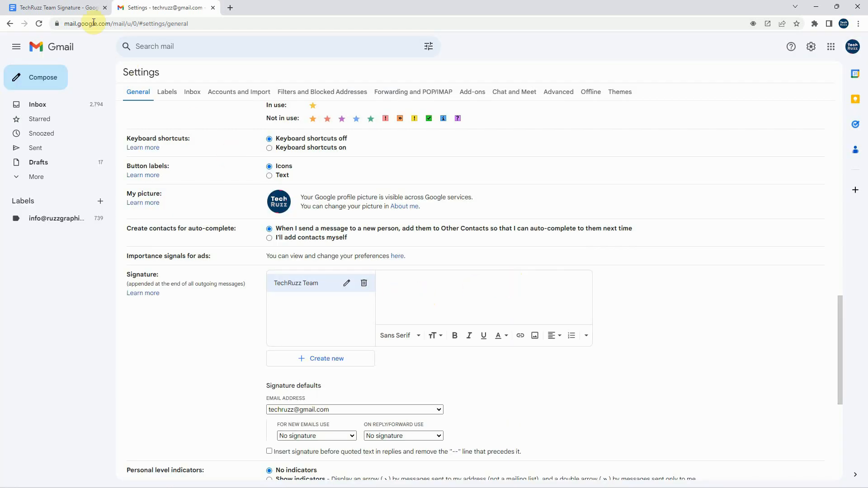
# Switch to the TechRuzz Team Signature document in Google Docs and copy the whole signature block
pyautogui.click(75, 8)
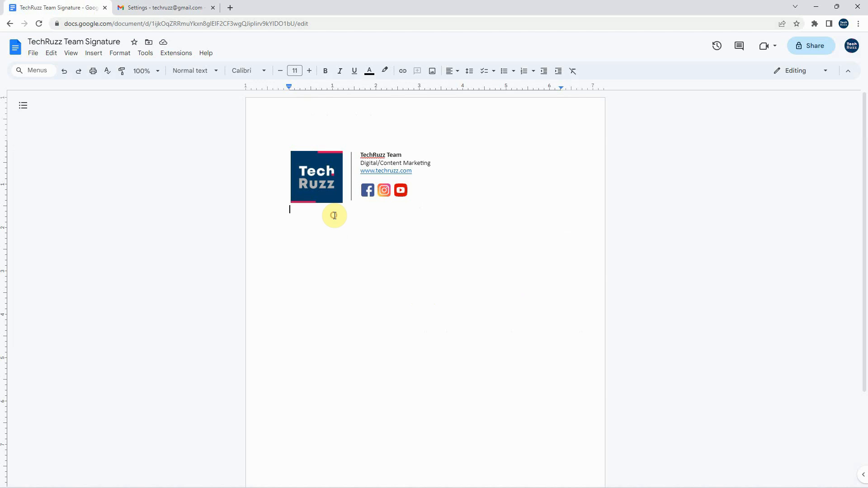
pyautogui.moveTo(303, 211); pyautogui.dragTo(282, 152)
pyautogui.rightClick(320, 159)
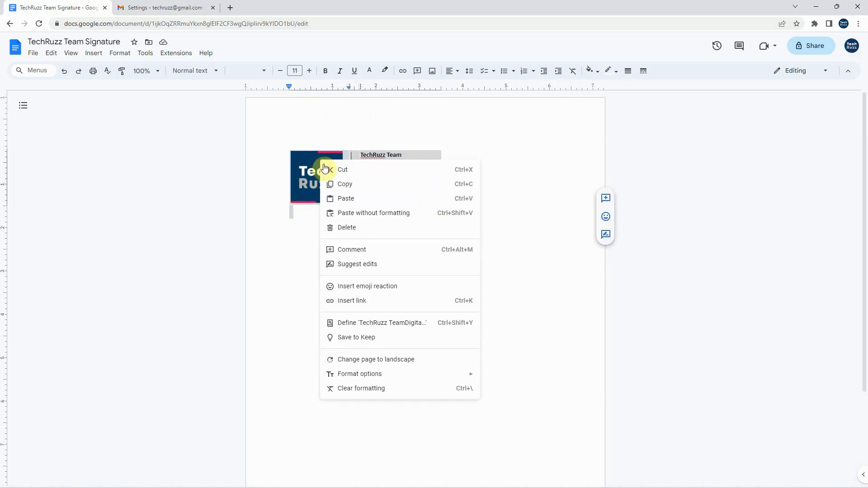
pyautogui.click(346, 184)
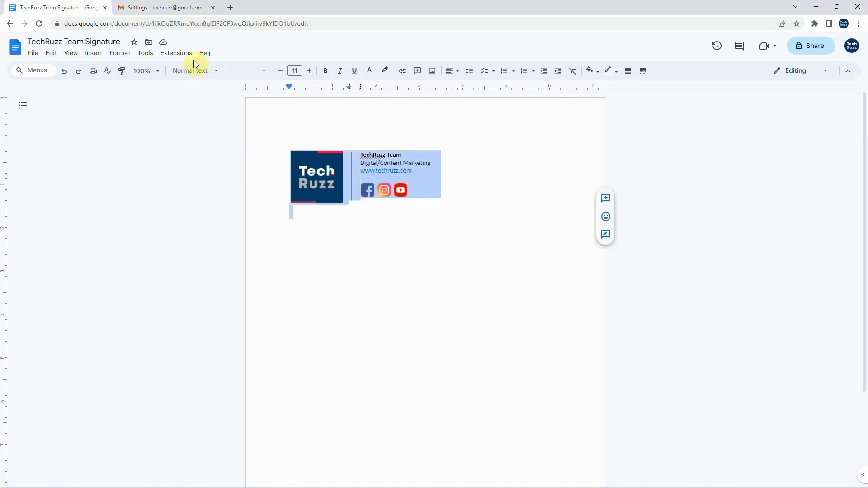
# Paste the copied block into the TechRuzz Team signature in Gmail and remove the empty line below it
pyautogui.click(171, 8)
pyautogui.click(399, 284)
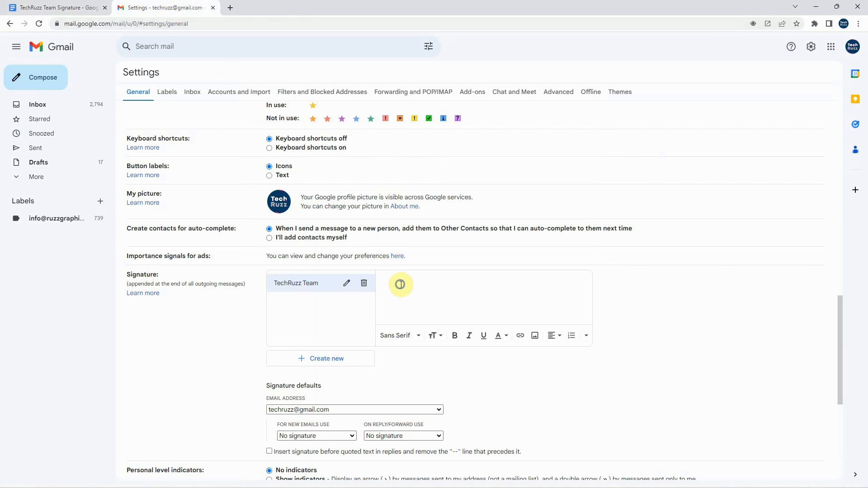
pyautogui.rightClick(400, 283)
pyautogui.click(437, 357)
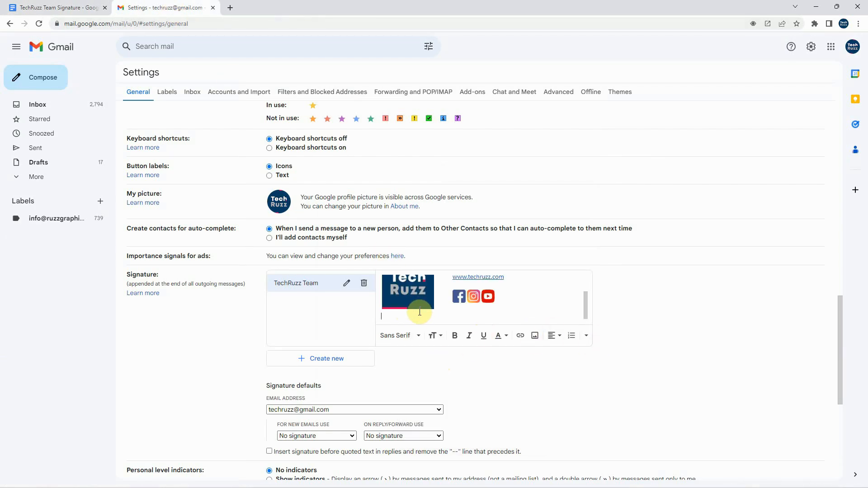
pyautogui.press('BackSpace')
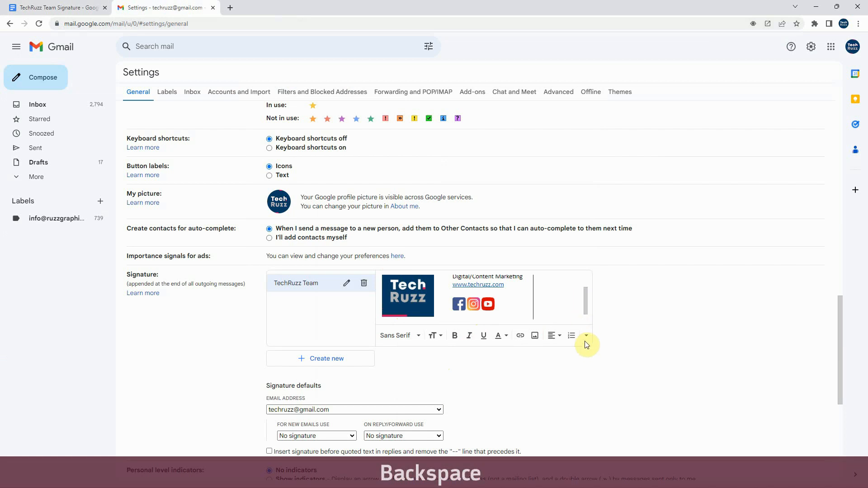
pyautogui.moveTo(585, 305); pyautogui.dragTo(585, 289)
pyautogui.click(450, 297)
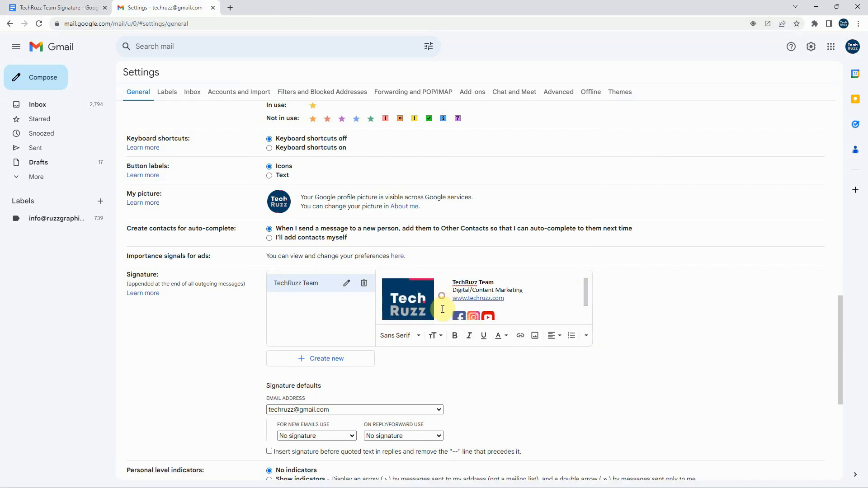
# Return to the Google Docs document and delete the vertical line drawing between the logo and the text
pyautogui.click(75, 9)
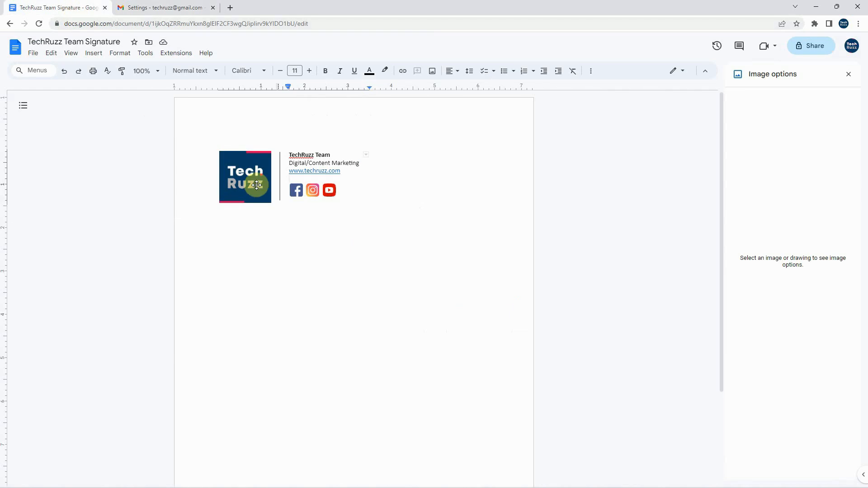
pyautogui.click(280, 164)
pyautogui.click(279, 167)
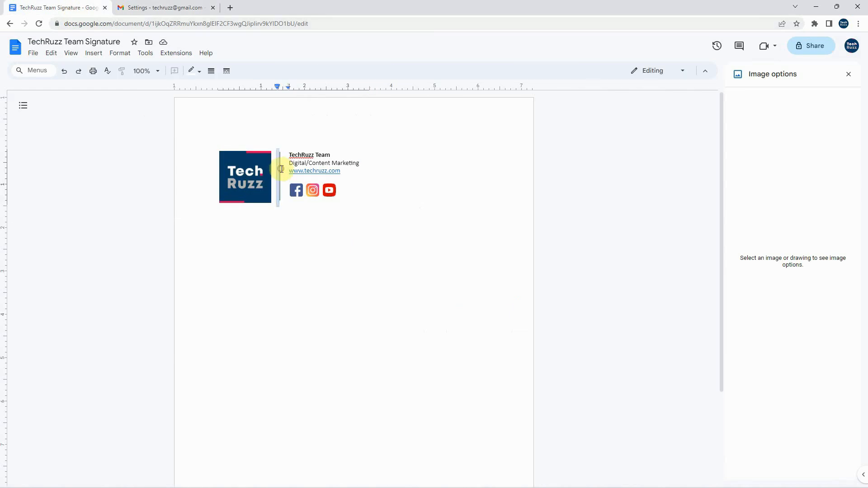
pyautogui.click(280, 167)
pyautogui.click(280, 167)
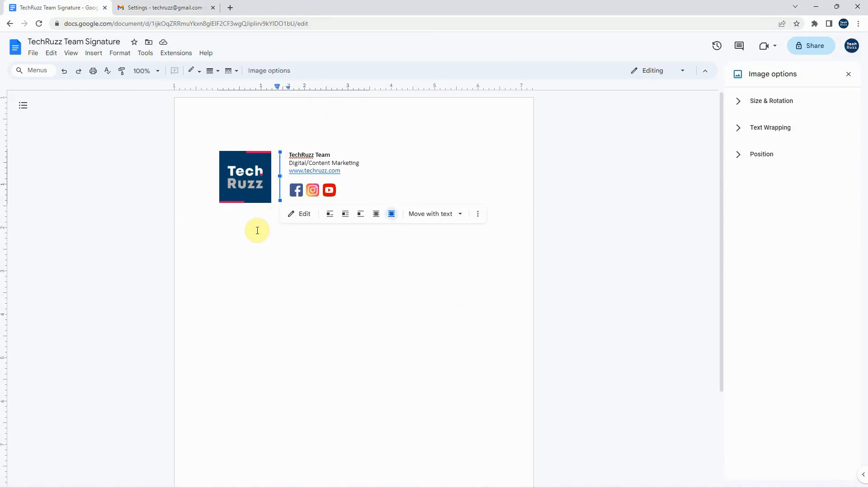
pyautogui.press('Delete')
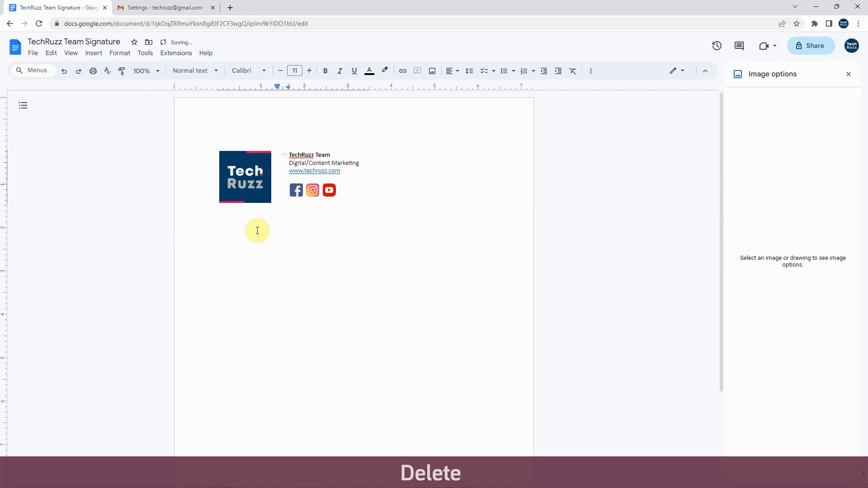
# Color the table border between the logo and the text gray and set its width to 2.25 pt
pyautogui.click(278, 168)
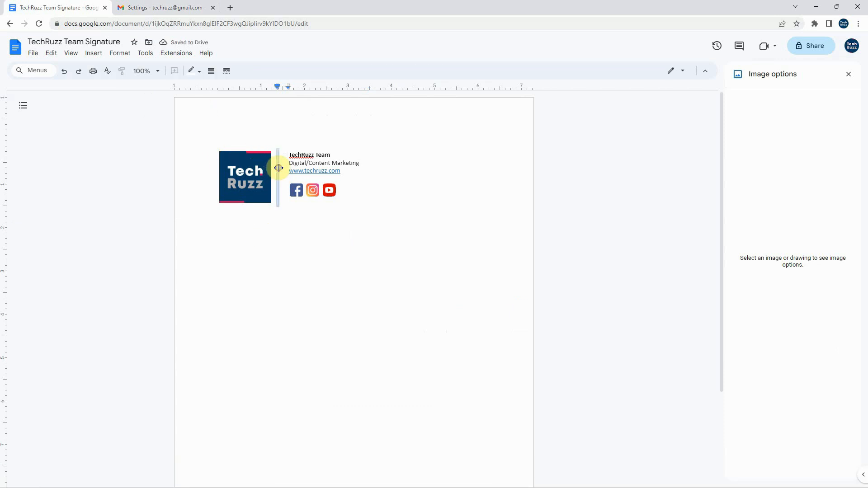
pyautogui.click(199, 72)
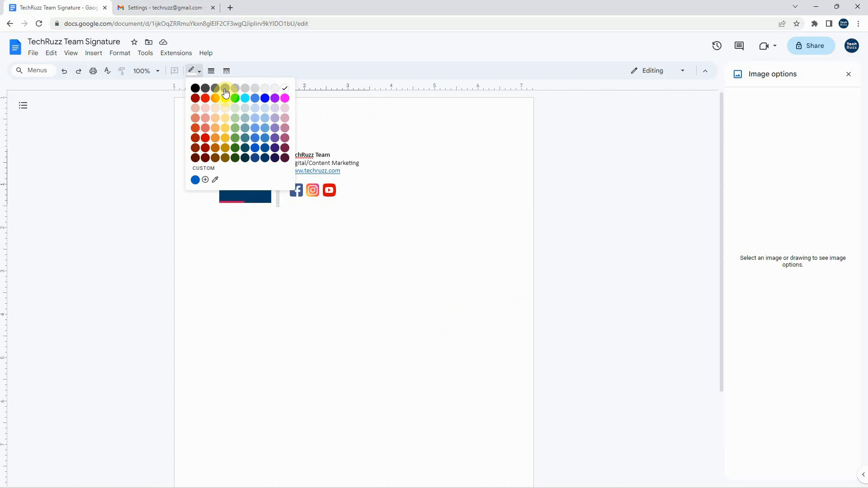
pyautogui.click(224, 89)
pyautogui.click(212, 74)
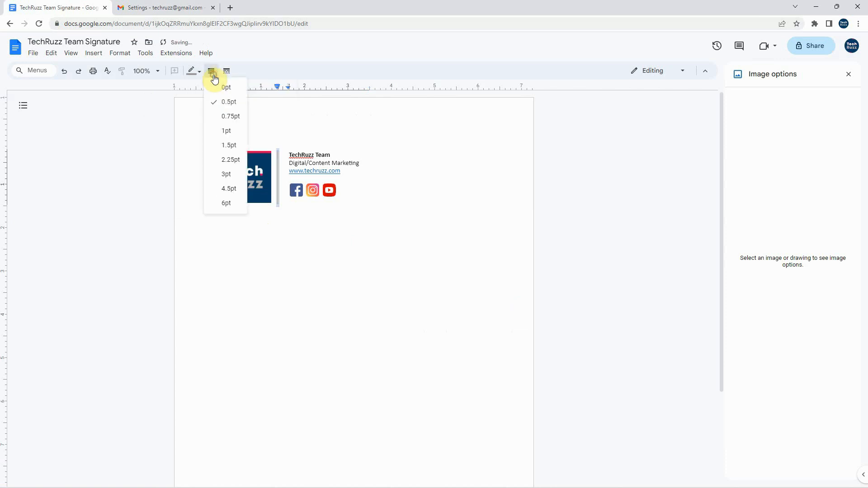
pyautogui.click(229, 160)
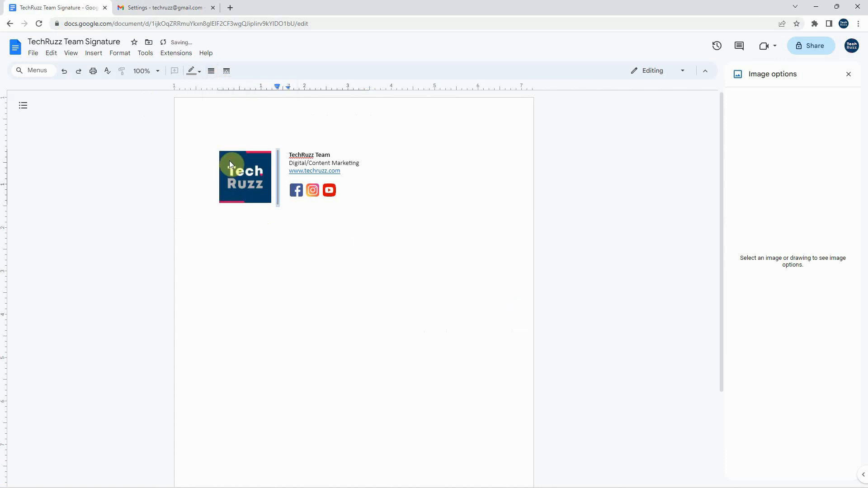
pyautogui.click(392, 167)
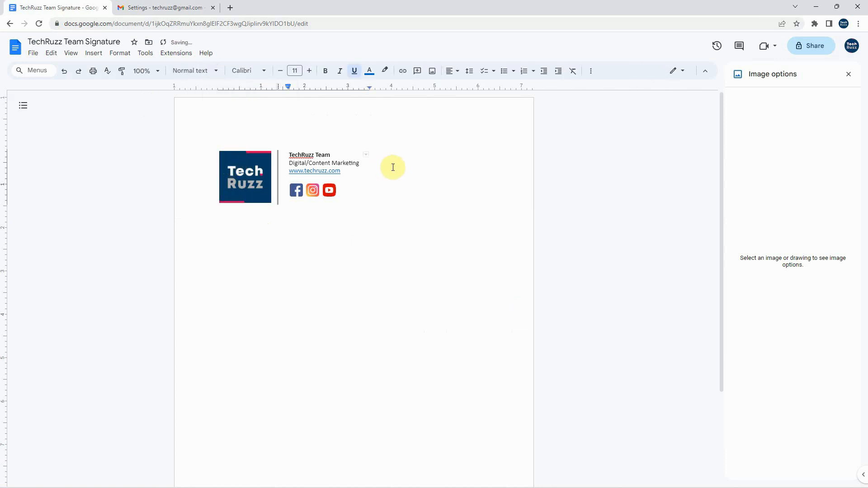
# Reduce the width of the vertical table border beside the logo to 1.5 pt
pyautogui.click(278, 168)
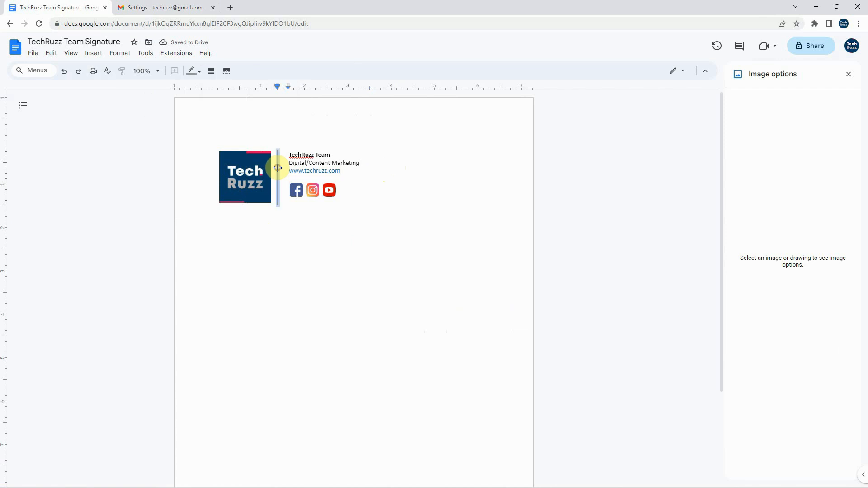
pyautogui.click(196, 73)
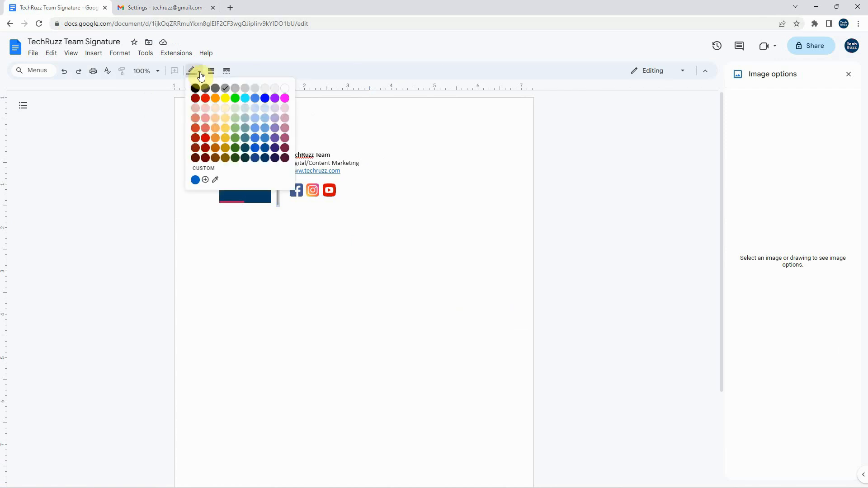
pyautogui.click(209, 73)
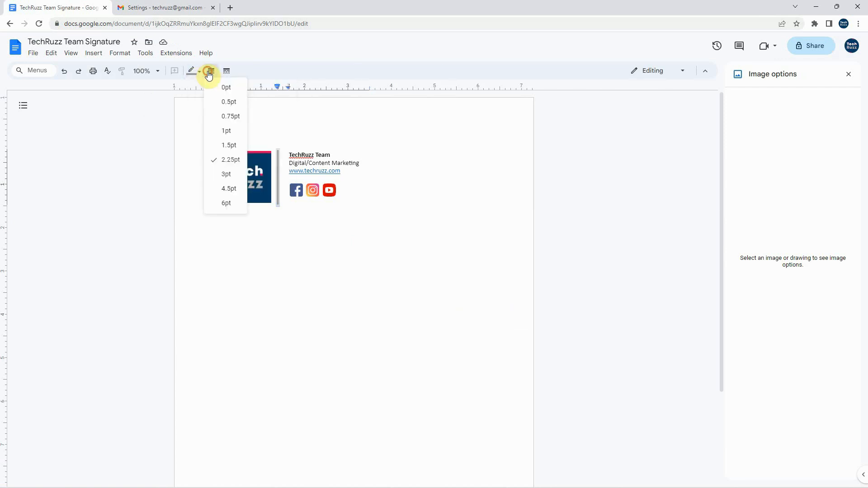
pyautogui.click(236, 147)
pyautogui.click(408, 164)
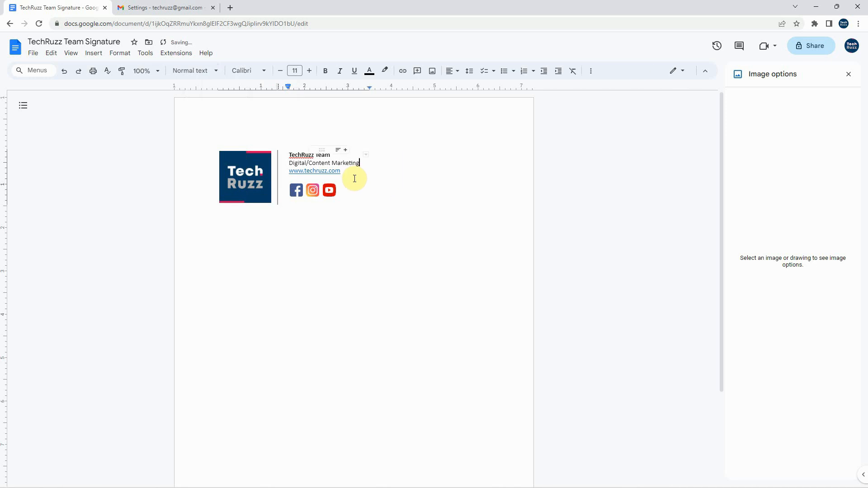
# Copy the whole signature block with its table border divider from the document
pyautogui.moveTo(229, 210); pyautogui.dragTo(215, 171)
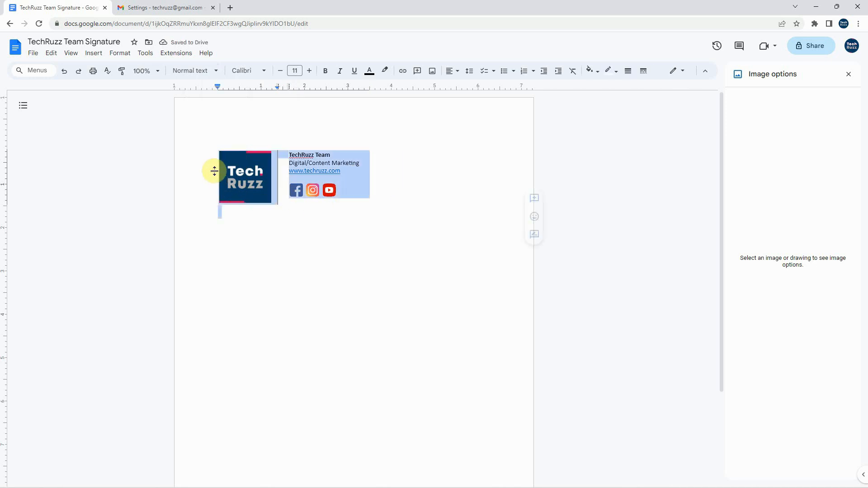
pyautogui.rightClick(247, 167)
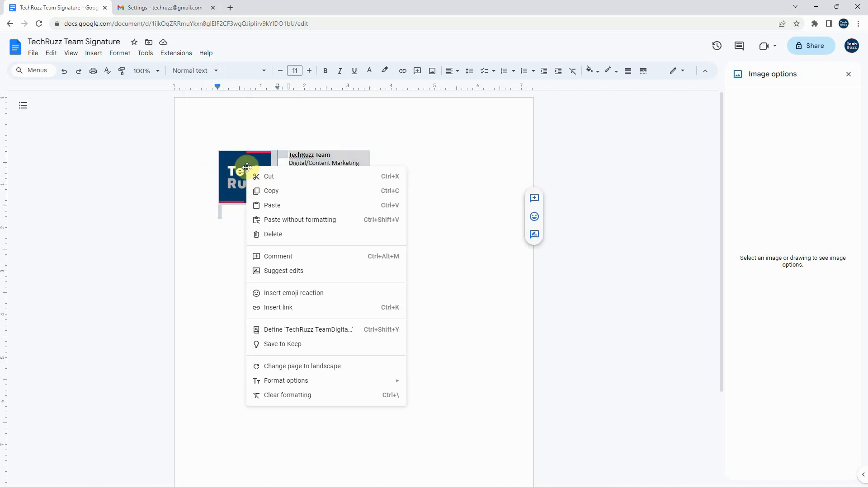
pyautogui.click(285, 191)
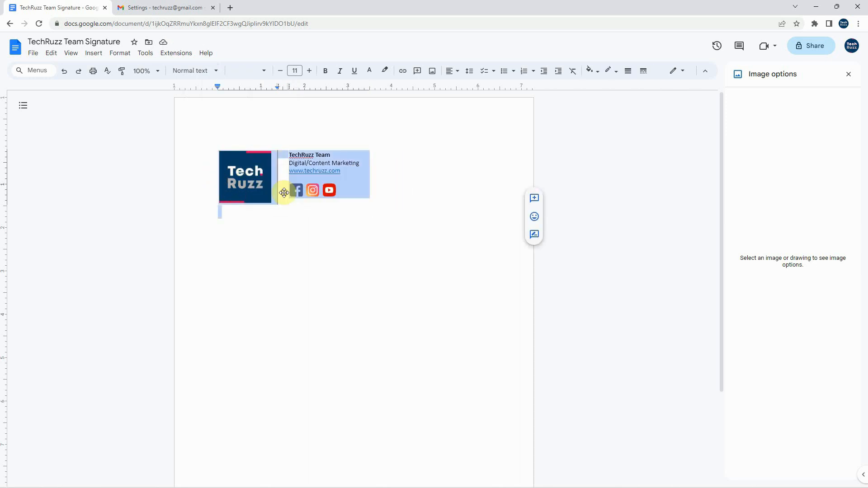
# Switch to the Gmail settings, replace the TechRuzz Team signature content with the copied block and remove the blank line beneath it
pyautogui.click(135, 9)
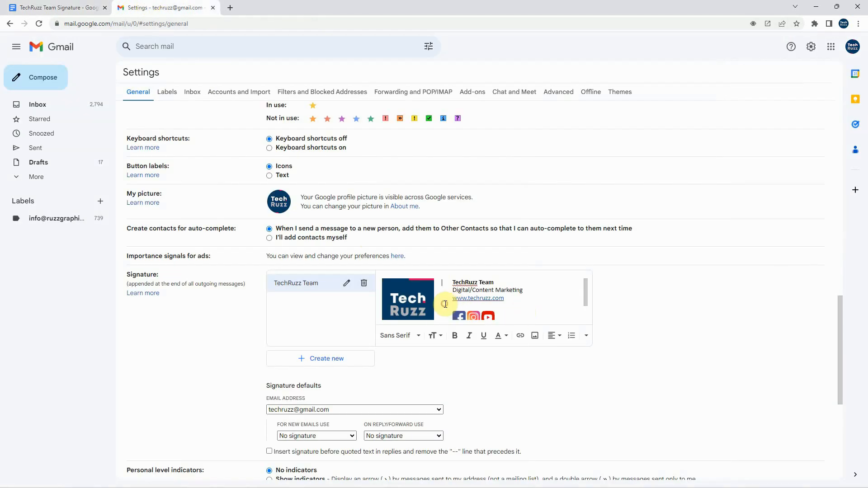
pyautogui.hotkey('ctrl', 'a')
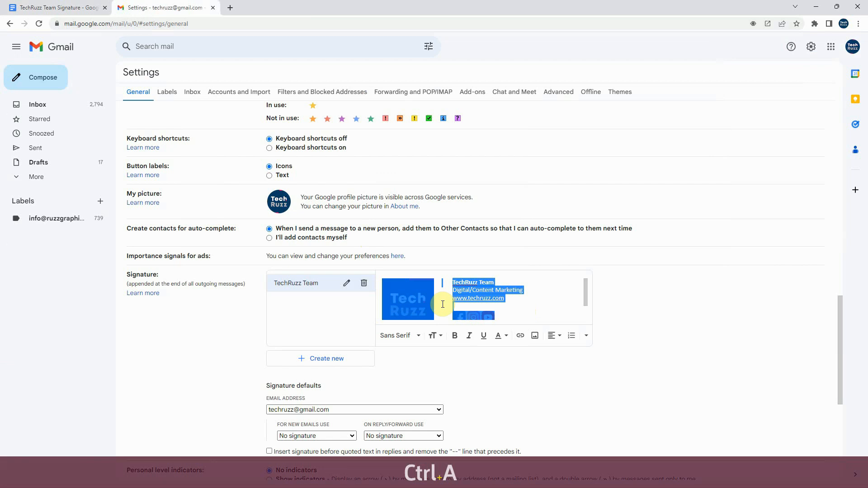
pyautogui.rightClick(441, 304)
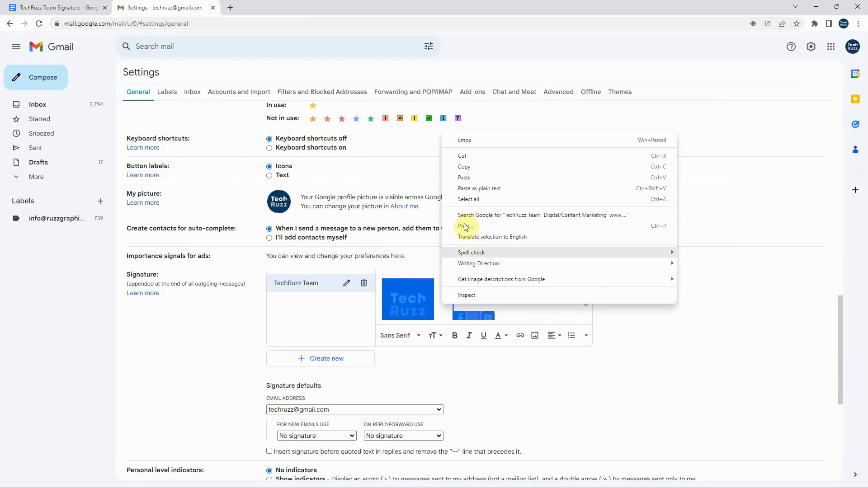
pyautogui.click(480, 175)
pyautogui.moveTo(581, 283); pyautogui.dragTo(583, 306)
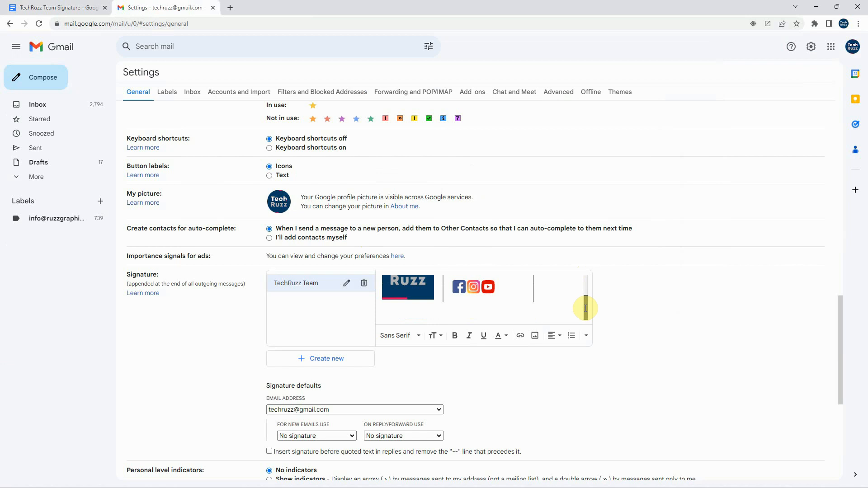
pyautogui.click(408, 311)
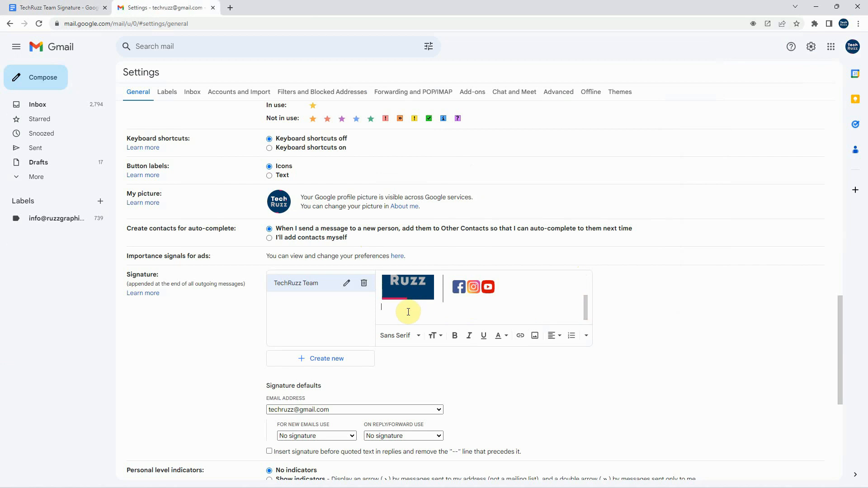
pyautogui.press('BackSpace')
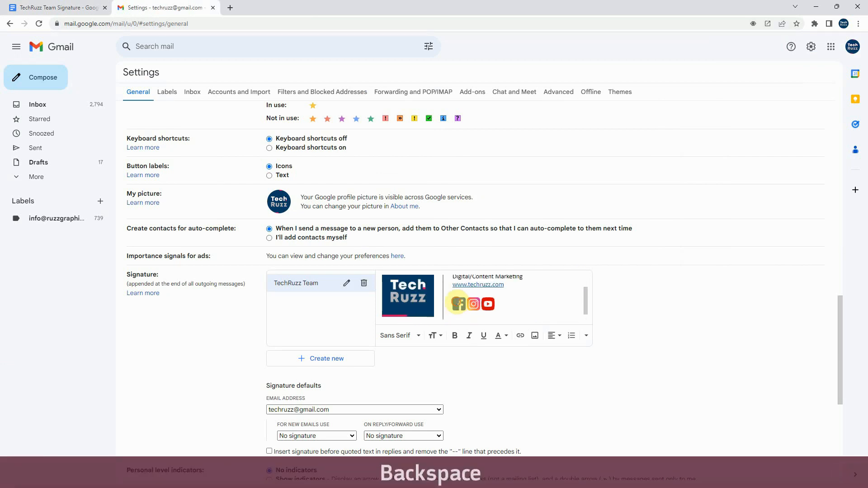
# Select the Facebook icon in the signature and open the link settings for it
pyautogui.click(456, 302)
pyautogui.moveTo(450, 305); pyautogui.dragTo(461, 303)
pyautogui.click(448, 317)
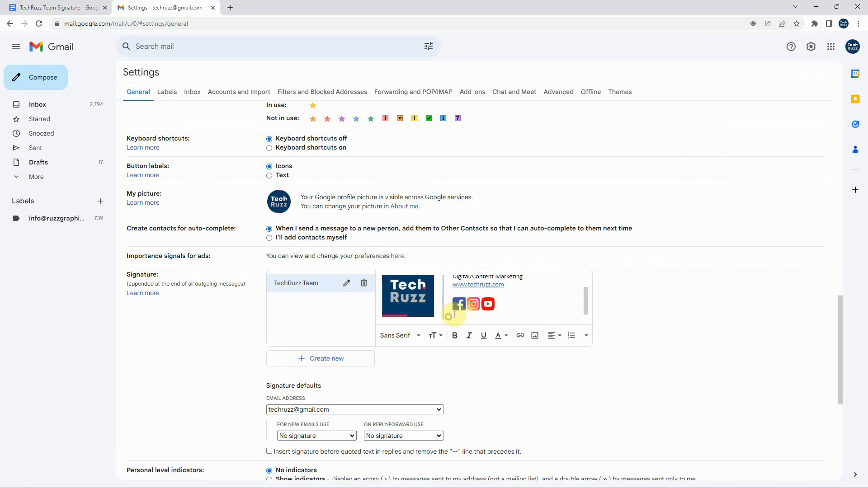
pyautogui.click(457, 305)
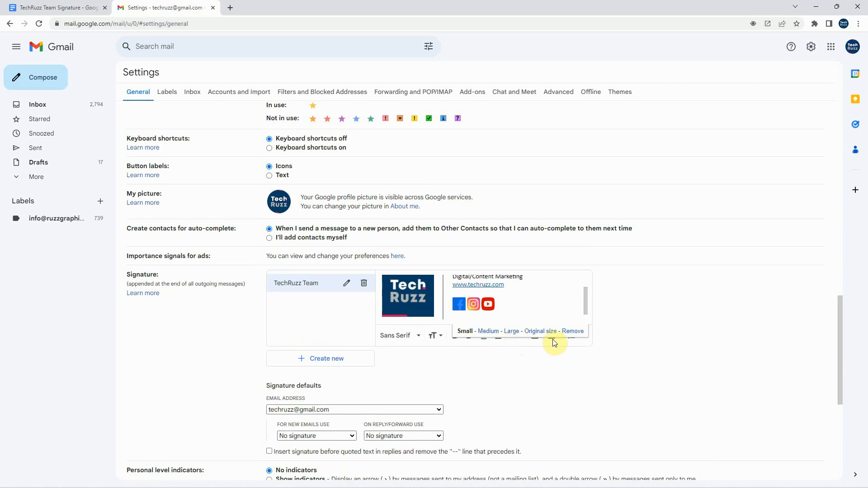
pyautogui.click(553, 342)
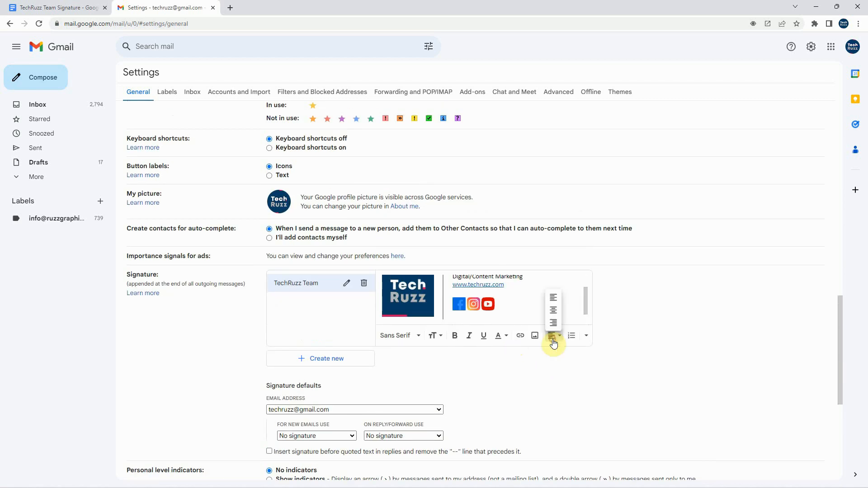
pyautogui.click(521, 336)
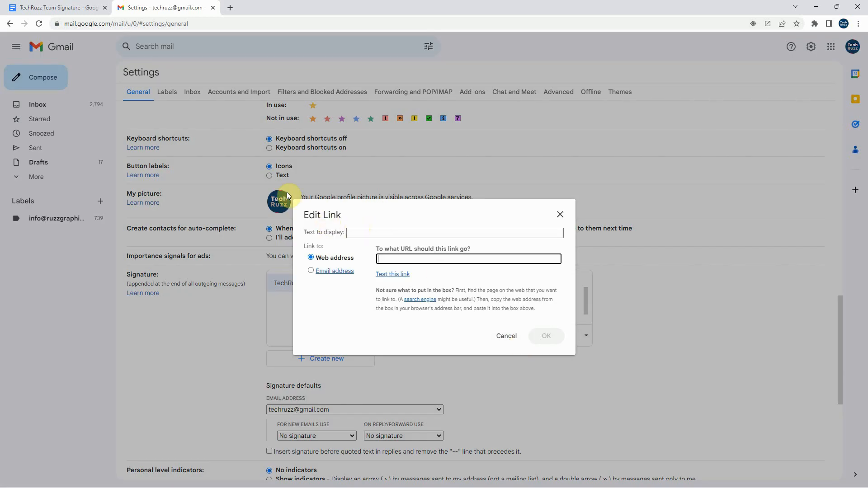
# Search Google for techruzz in a new browser tab and copy the link address of the Facebook result
pyautogui.click(231, 8)
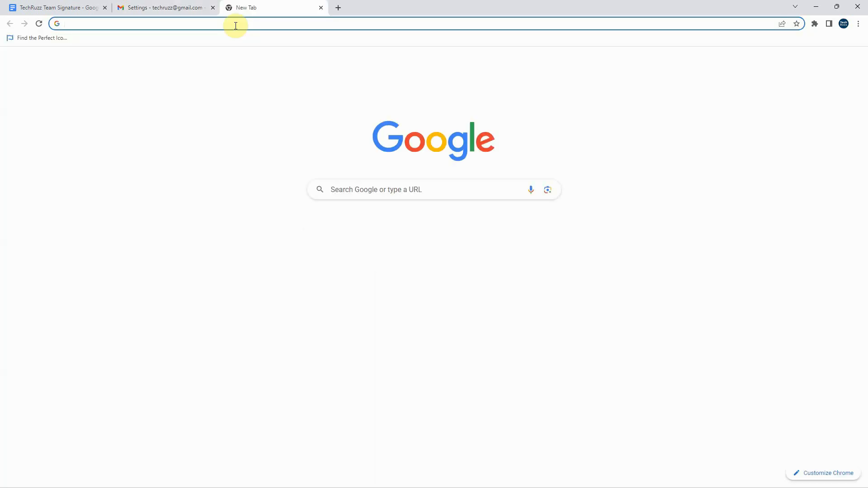
pyautogui.write('techruzz')
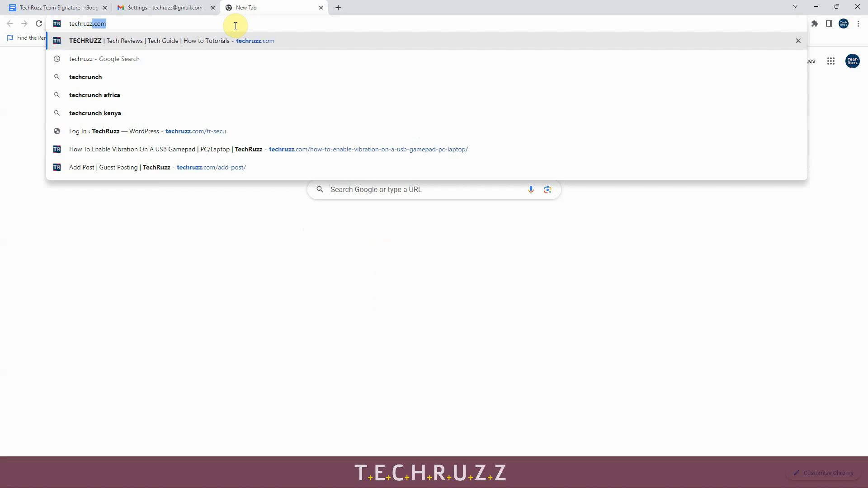
pyautogui.press('BackSpace')
pyautogui.press('Return')
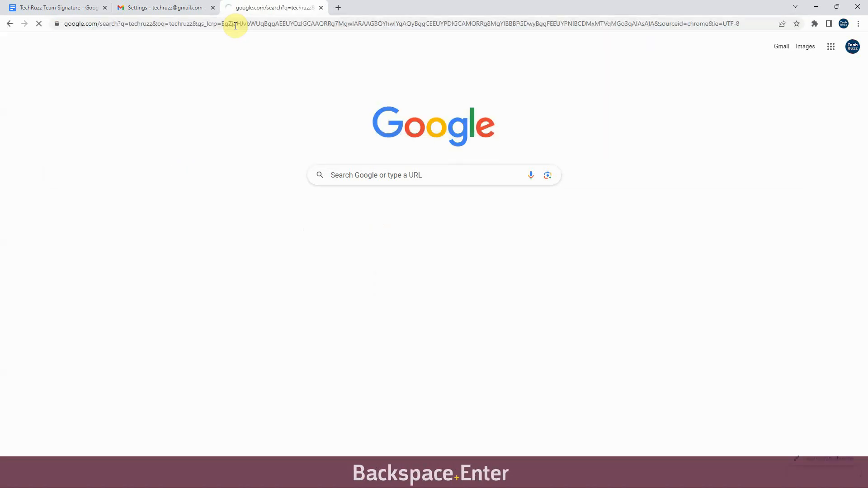
pyautogui.scroll(-2, 171, 275)
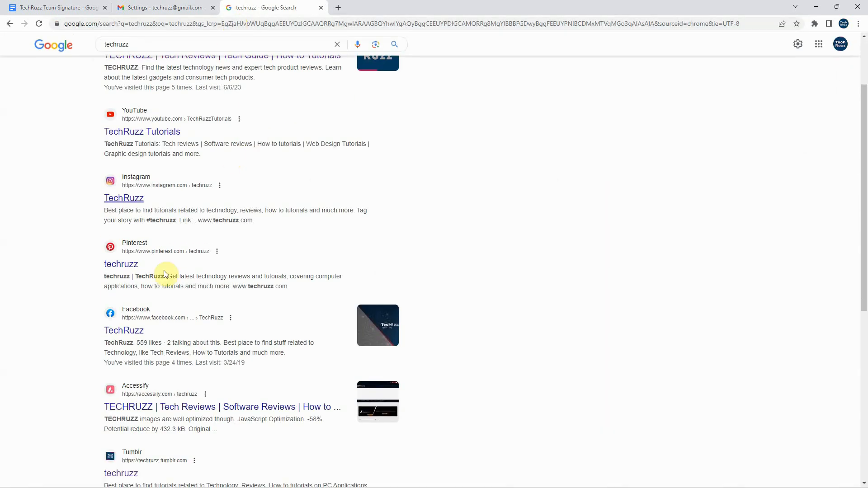
pyautogui.rightClick(128, 337)
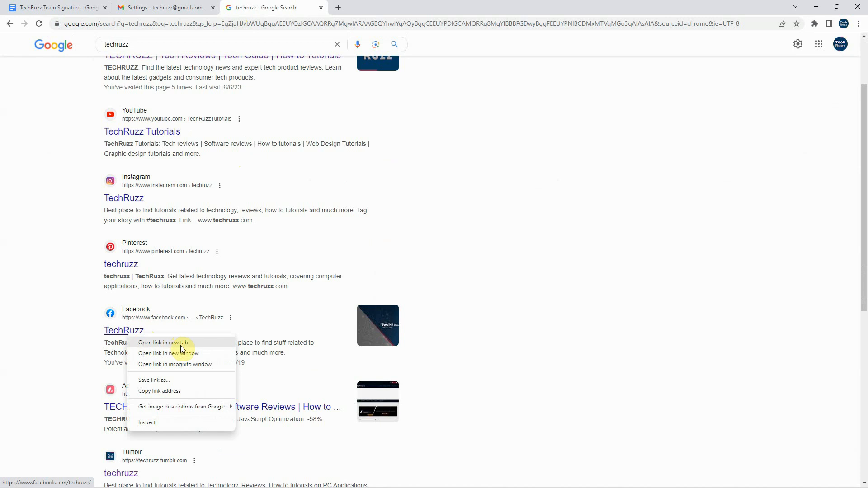
pyautogui.click(177, 394)
pyautogui.click(81, 8)
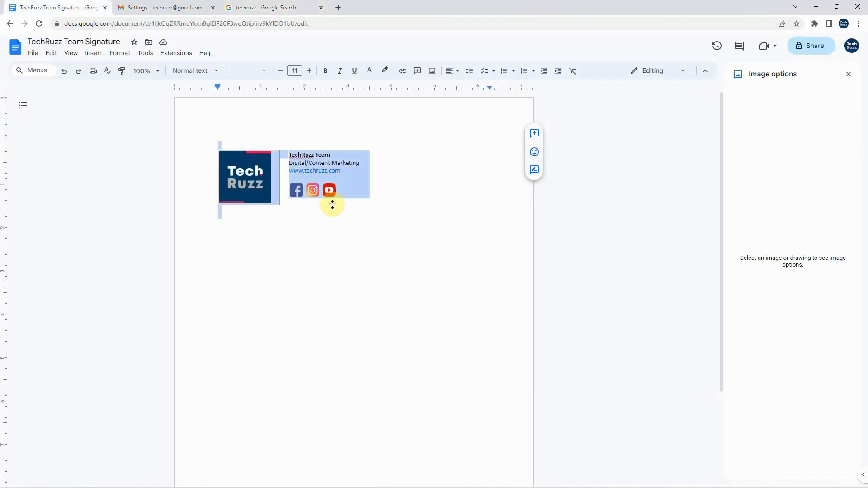
pyautogui.click(168, 8)
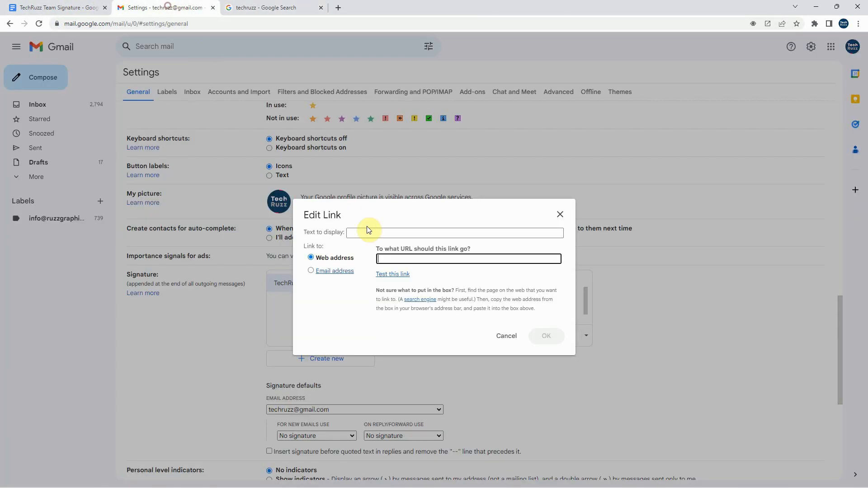
pyautogui.rightClick(393, 259)
pyautogui.click(424, 333)
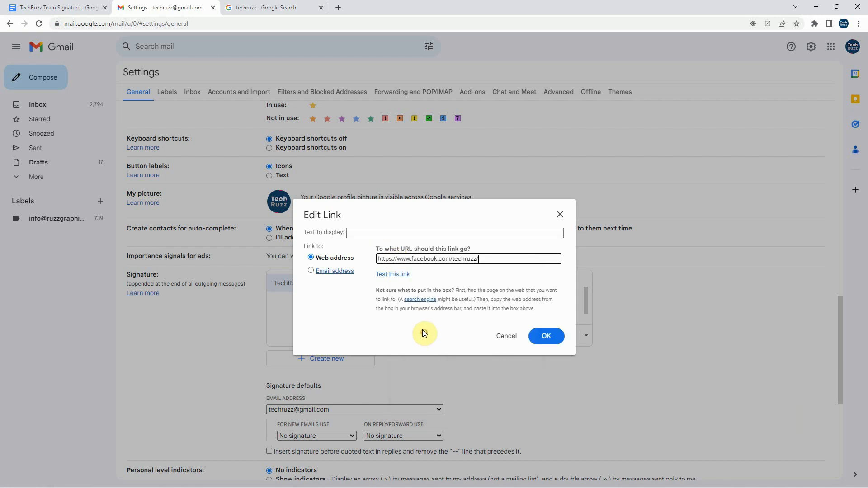
pyautogui.click(355, 234)
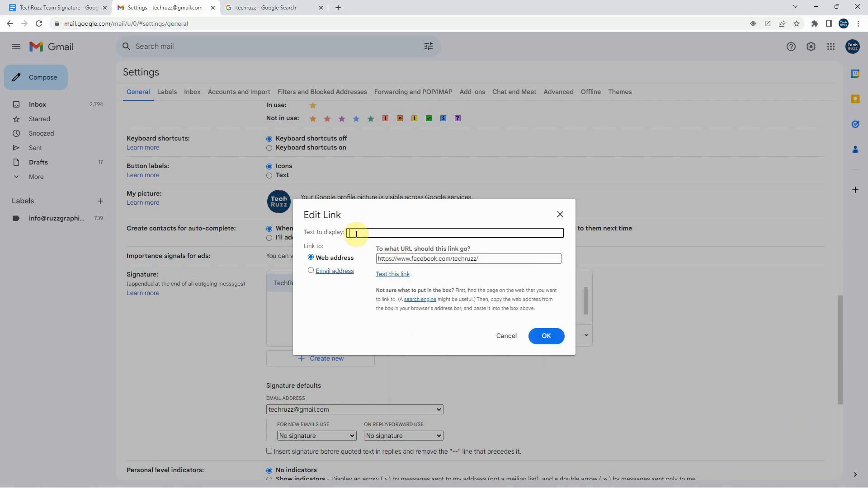
pyautogui.write('facebook')
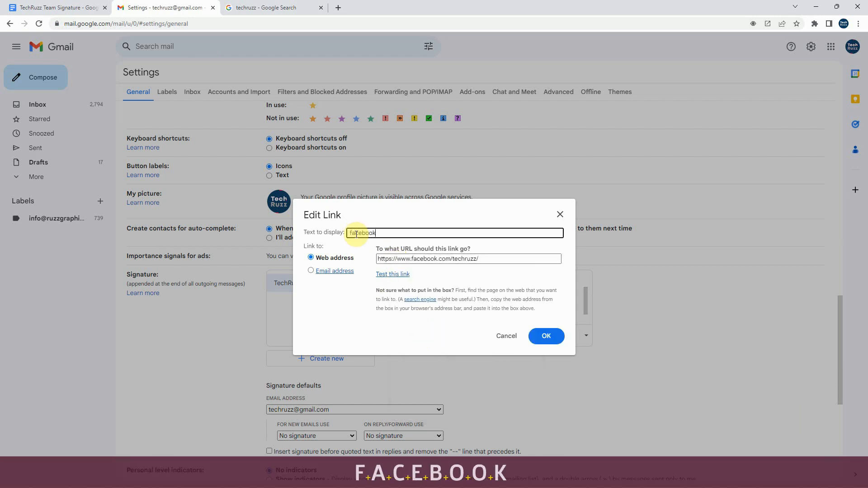
pyautogui.click(557, 342)
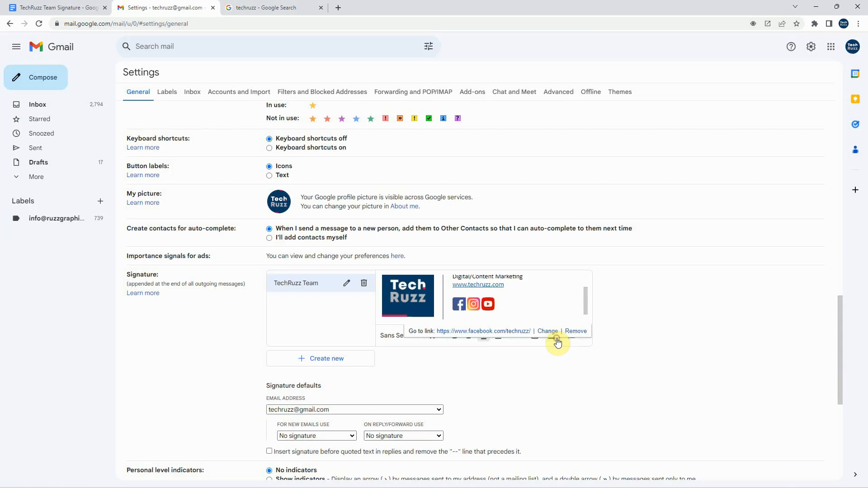
# Open the link settings for the signature's Instagram icon and copy the address of the Instagram result from the Google search
pyautogui.click(480, 302)
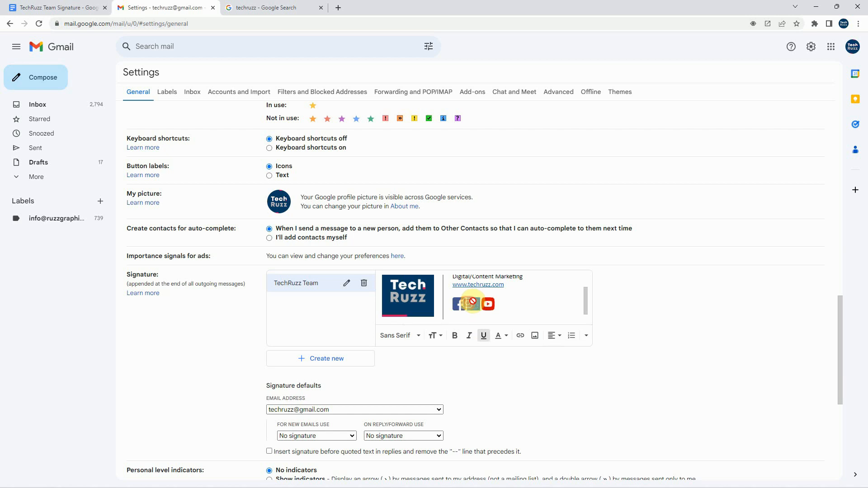
pyautogui.moveTo(477, 303); pyautogui.dragTo(477, 304)
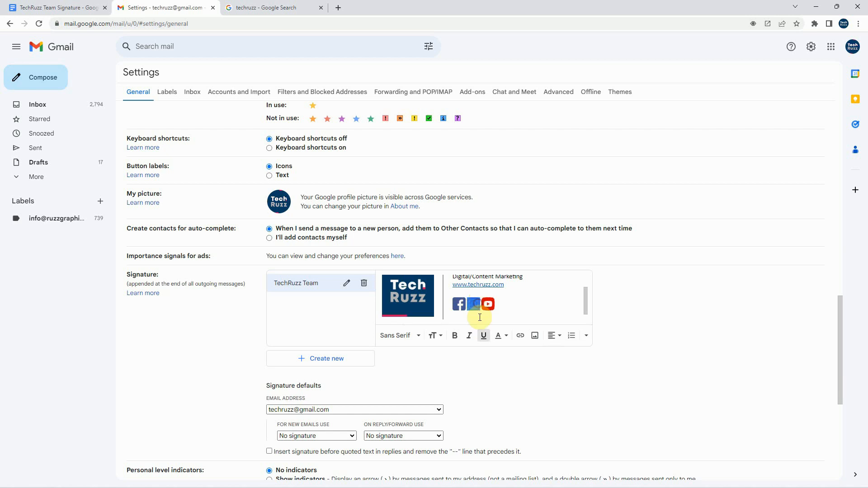
pyautogui.click(522, 340)
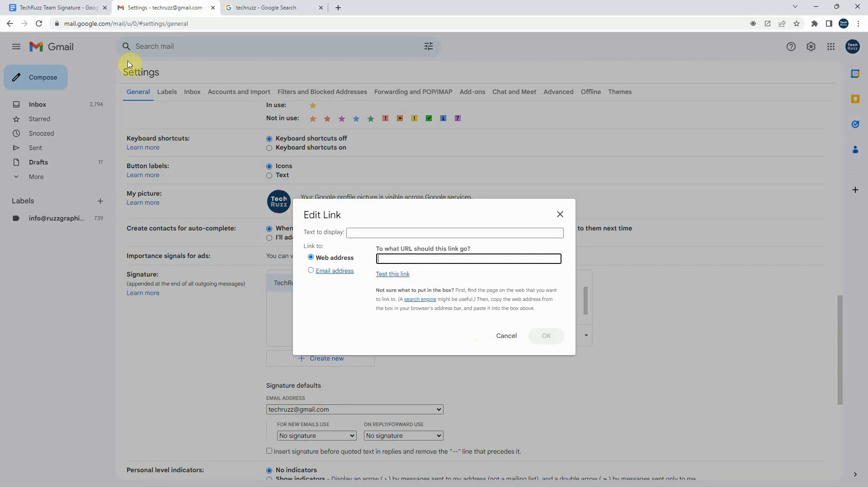
pyautogui.click(253, 8)
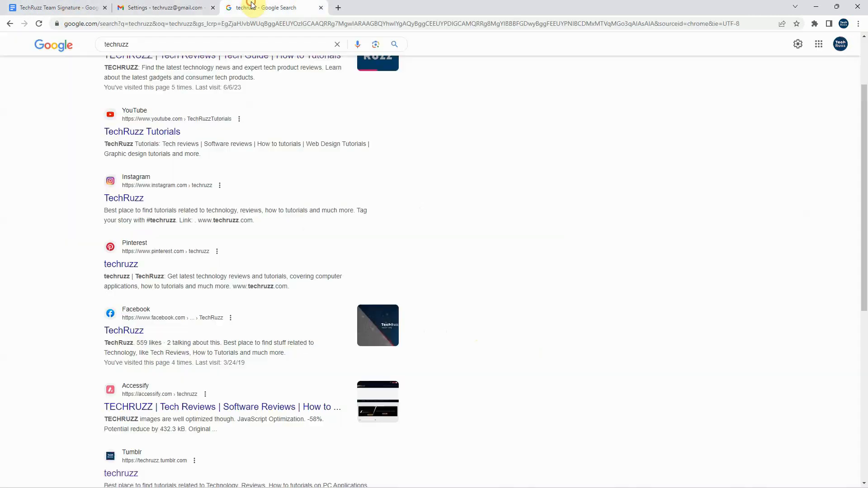
pyautogui.rightClick(136, 201)
pyautogui.click(191, 256)
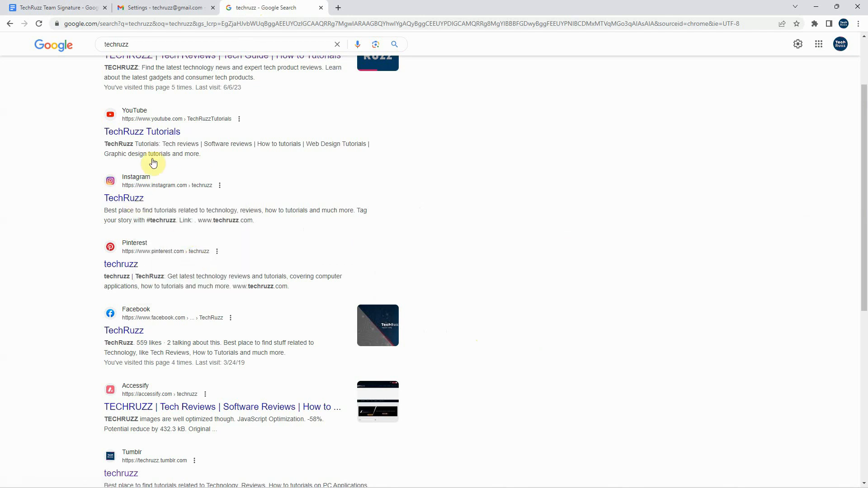
pyautogui.click(141, 6)
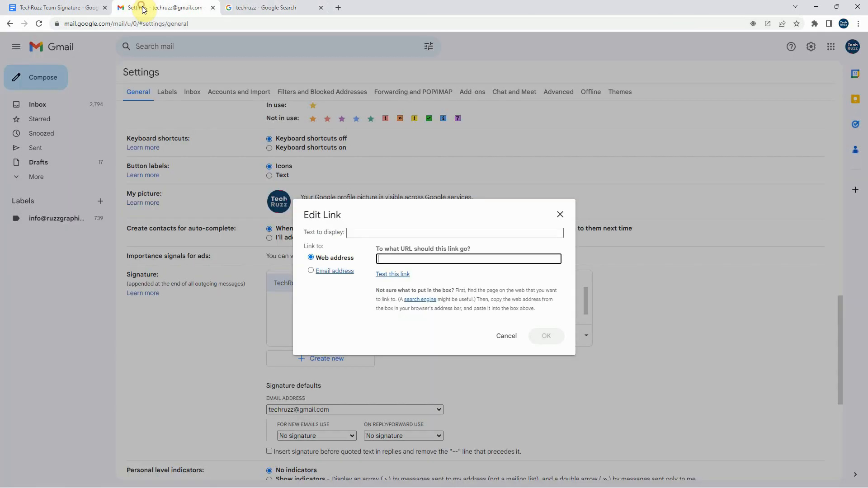
pyautogui.rightClick(387, 260)
pyautogui.click(420, 331)
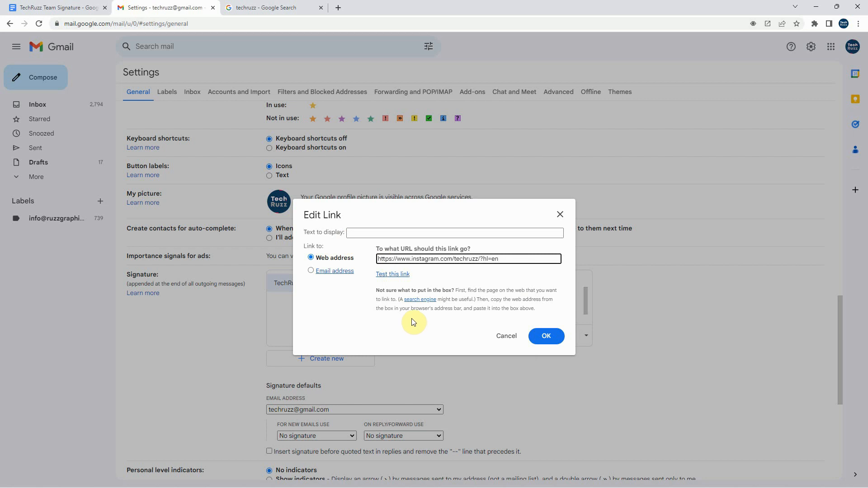
pyautogui.click(363, 233)
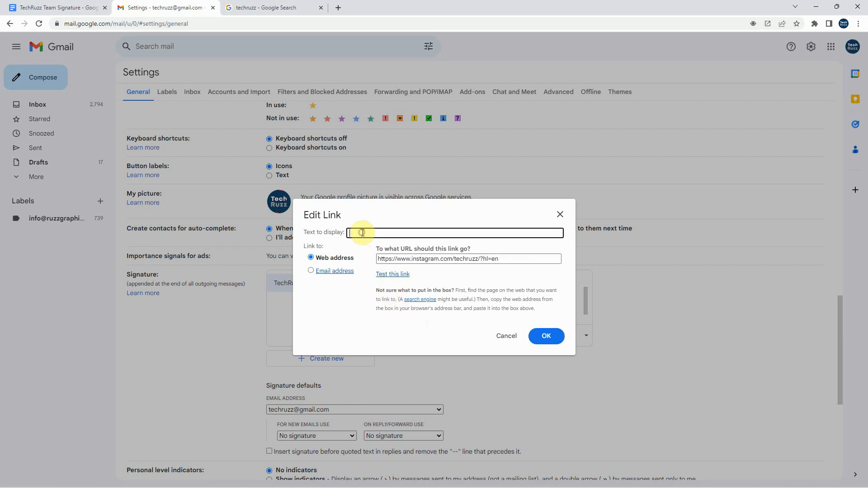
pyautogui.write('instagr')
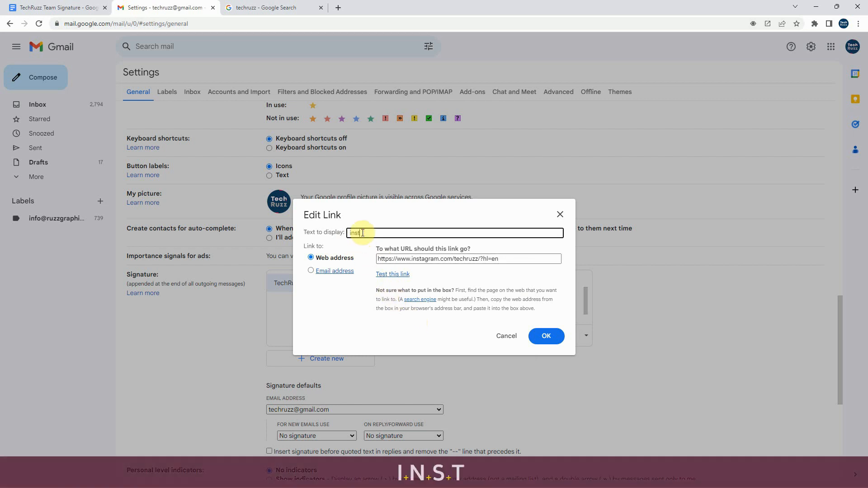
pyautogui.write('am')
pyautogui.write('I')
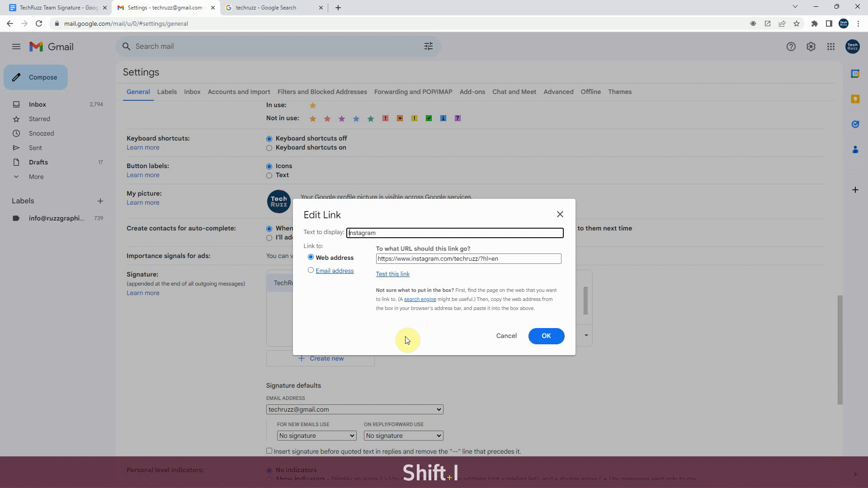
pyautogui.click(538, 337)
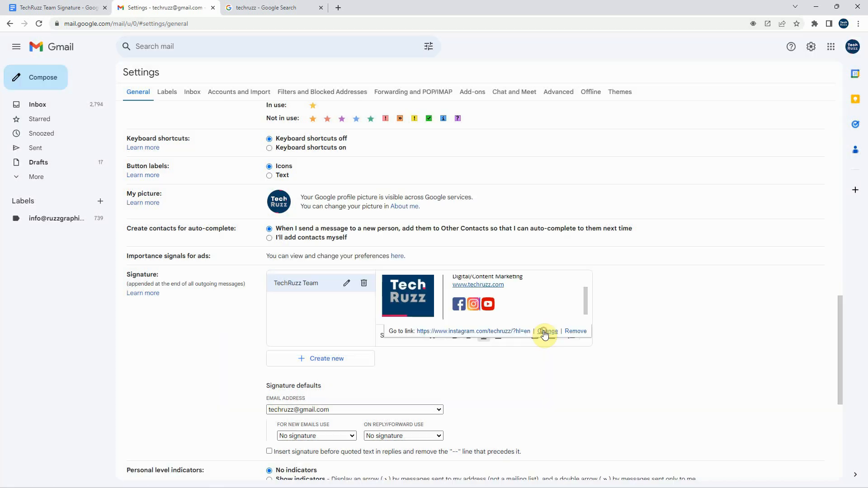
# Open the link settings for the signature's YouTube icon and copy the address of the YouTube result from the Google search
pyautogui.click(489, 304)
pyautogui.click(496, 306)
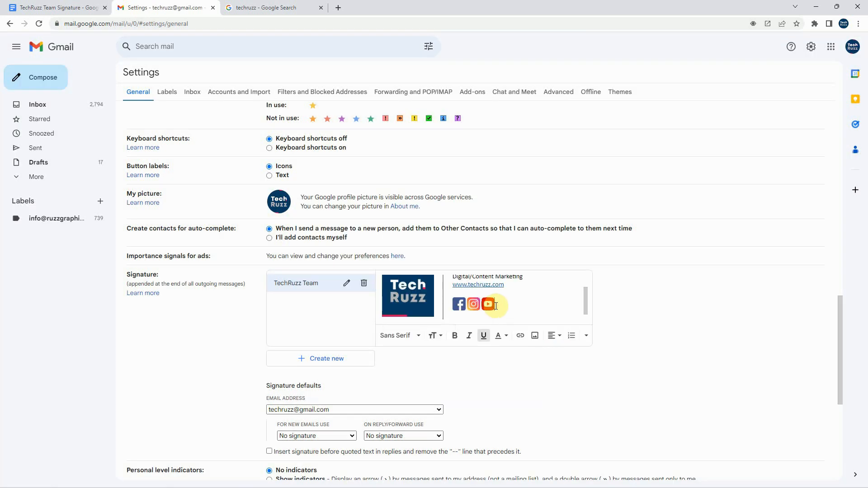
pyautogui.click(488, 304)
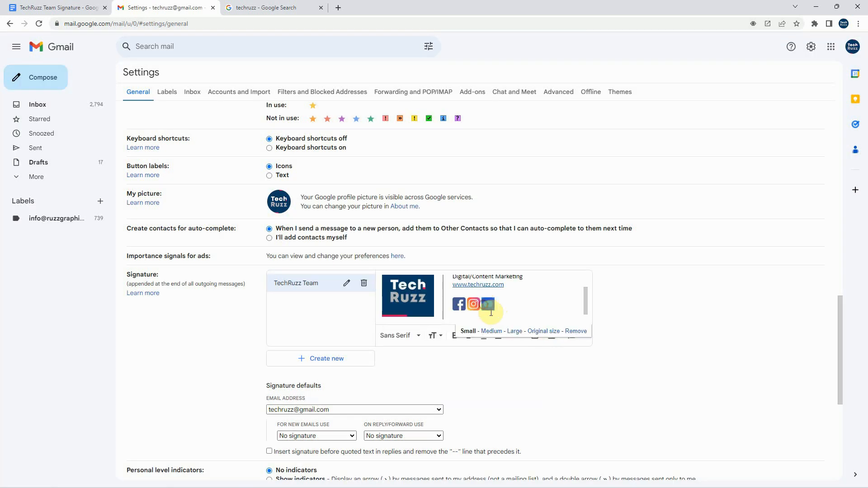
pyautogui.click(514, 339)
pyautogui.click(489, 305)
pyautogui.moveTo(496, 306); pyautogui.dragTo(485, 304)
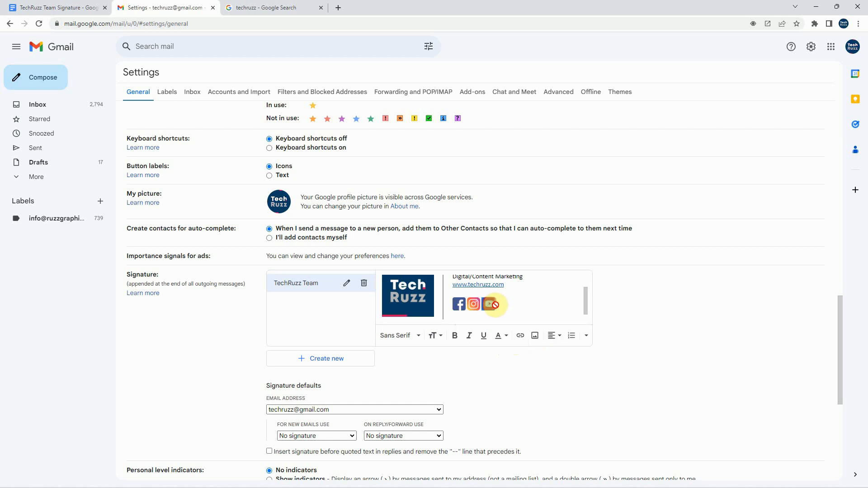
pyautogui.click(520, 337)
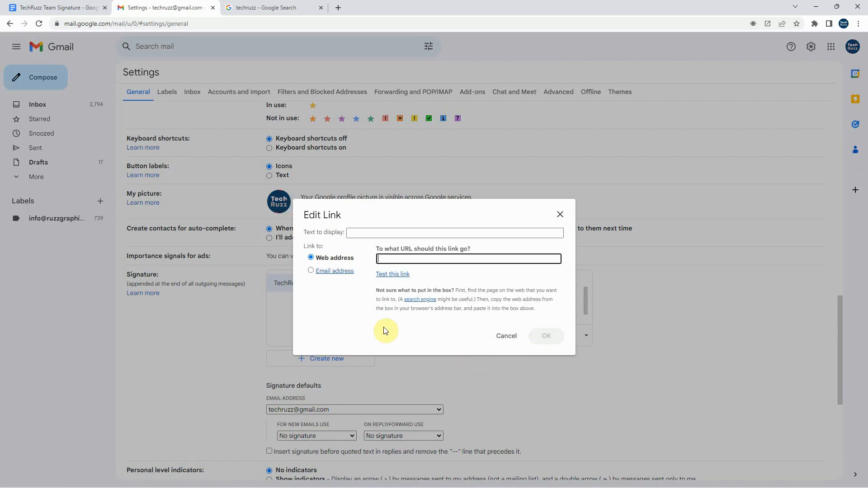
pyautogui.click(289, 4)
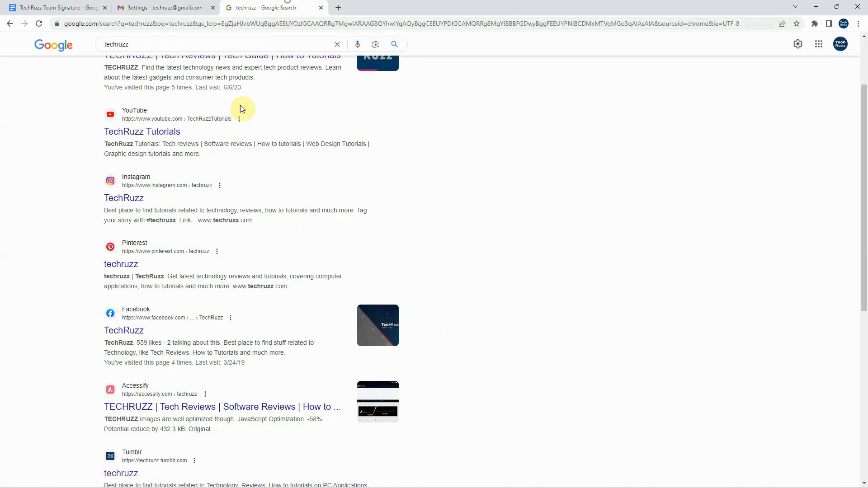
pyautogui.rightClick(151, 132)
pyautogui.click(200, 190)
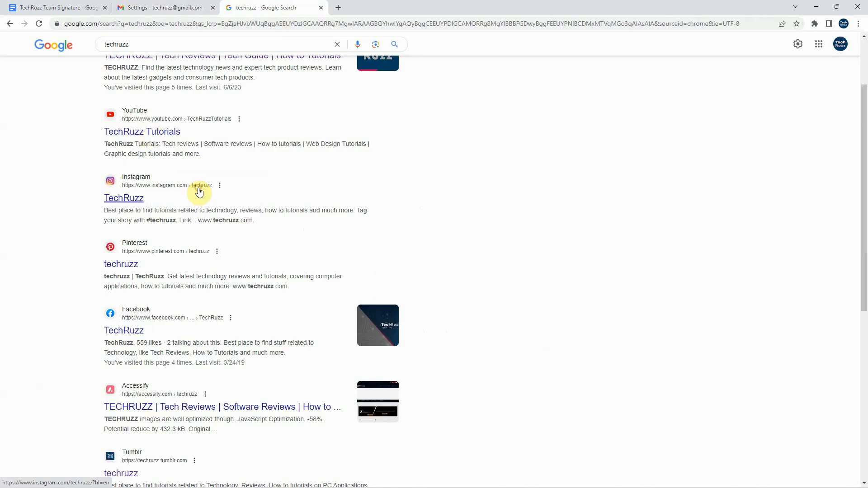
pyautogui.click(128, 7)
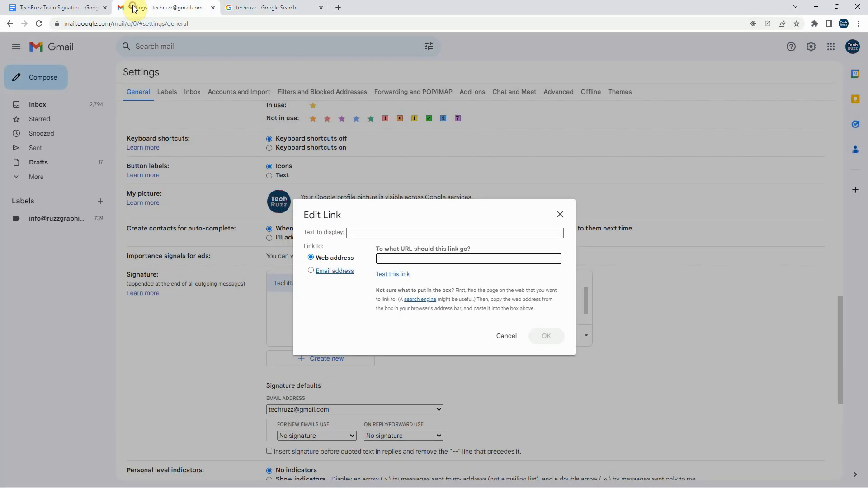
pyautogui.rightClick(395, 260)
pyautogui.click(438, 335)
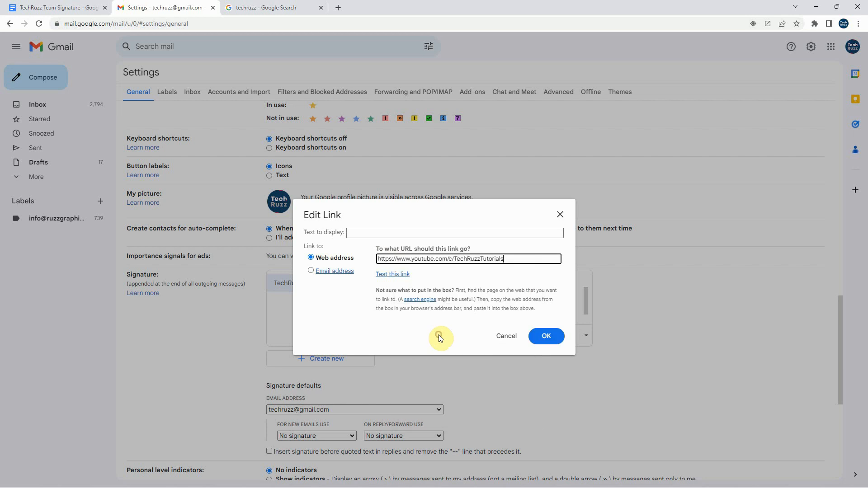
pyautogui.click(357, 234)
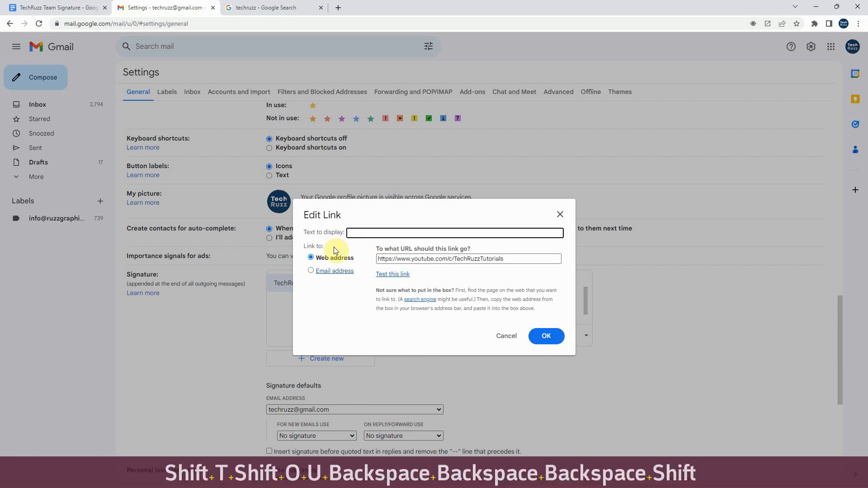
pyautogui.write('YouTube')
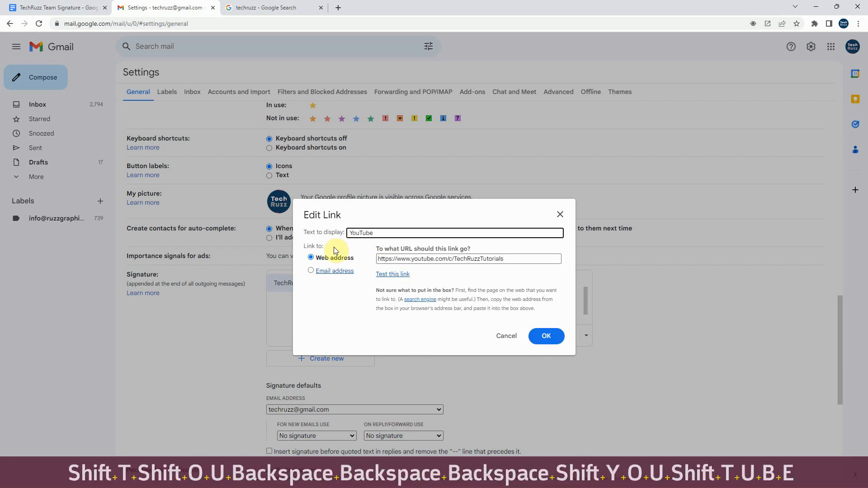
pyautogui.click(544, 337)
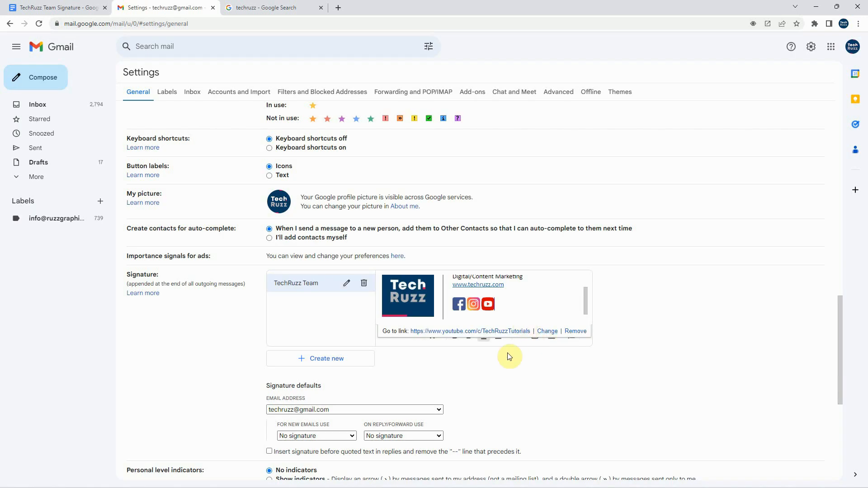
# Set TechRuzz Team as the default signature for new emails and for replies and forwards
pyautogui.scroll(1, 523, 310)
pyautogui.scroll(-1, 481, 298)
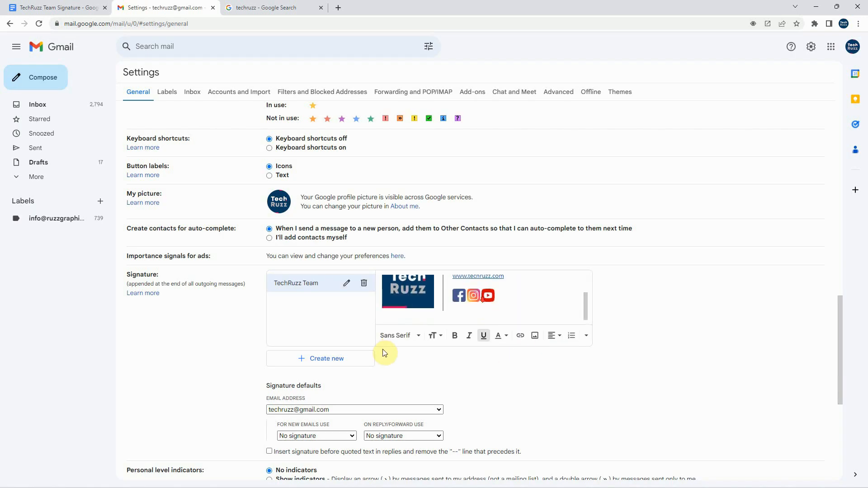
pyautogui.scroll(-3, 384, 352)
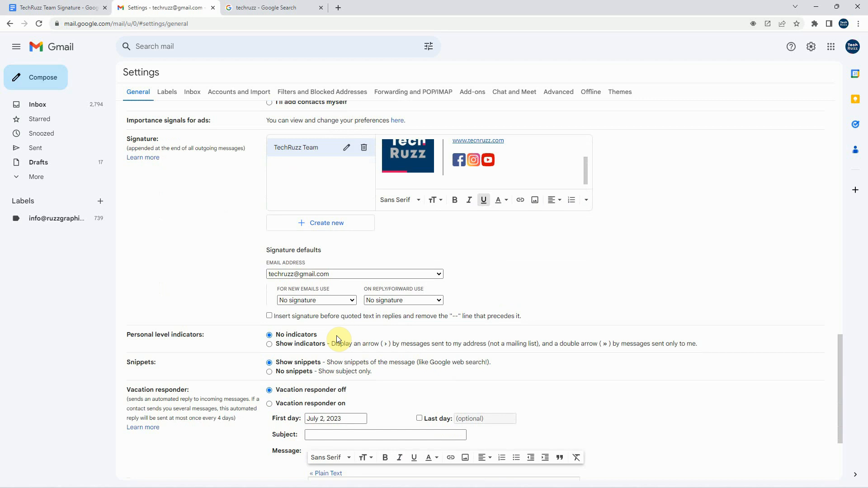
pyautogui.click(349, 300)
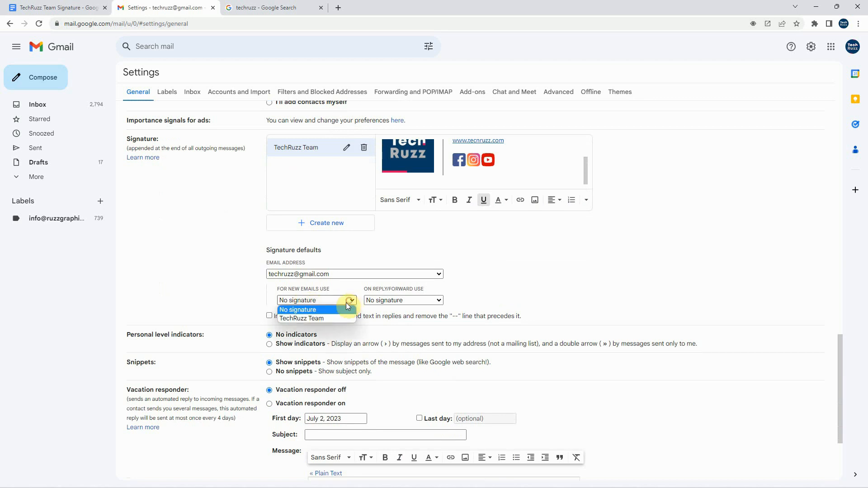
pyautogui.click(318, 319)
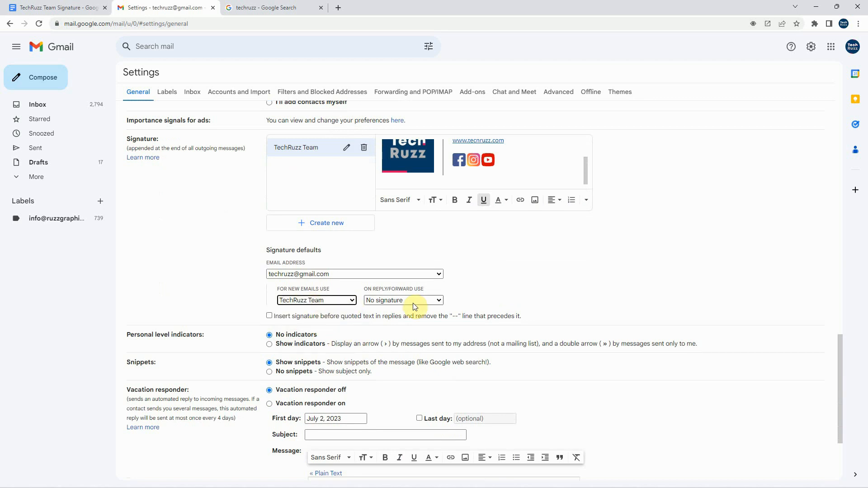
pyautogui.click(414, 302)
pyautogui.click(403, 319)
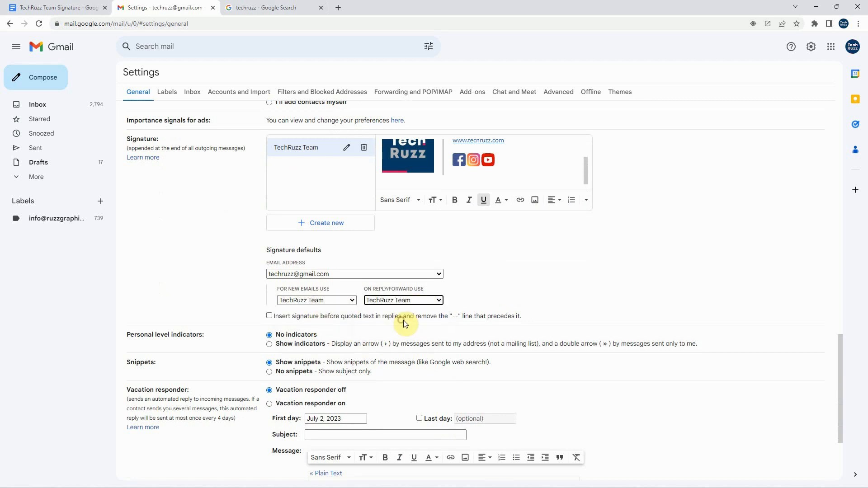
# Save the settings changes and open a new message to check the signature
pyautogui.scroll(-3, 547, 391)
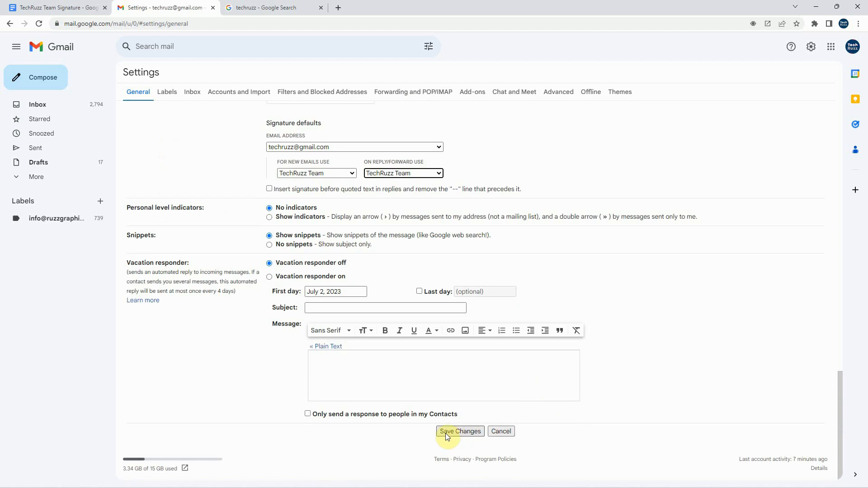
pyautogui.click(446, 433)
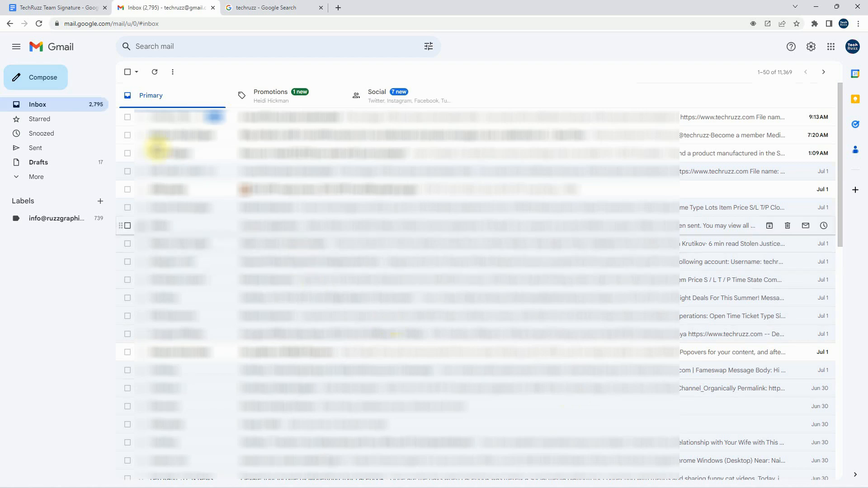
pyautogui.click(43, 81)
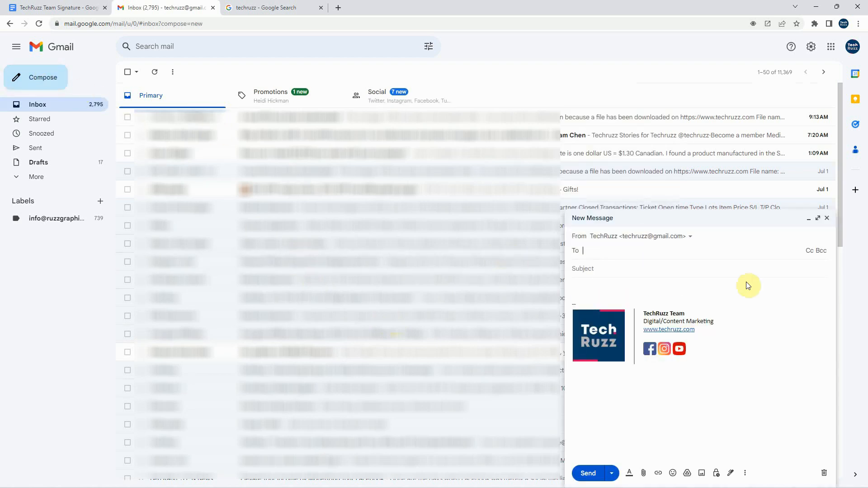